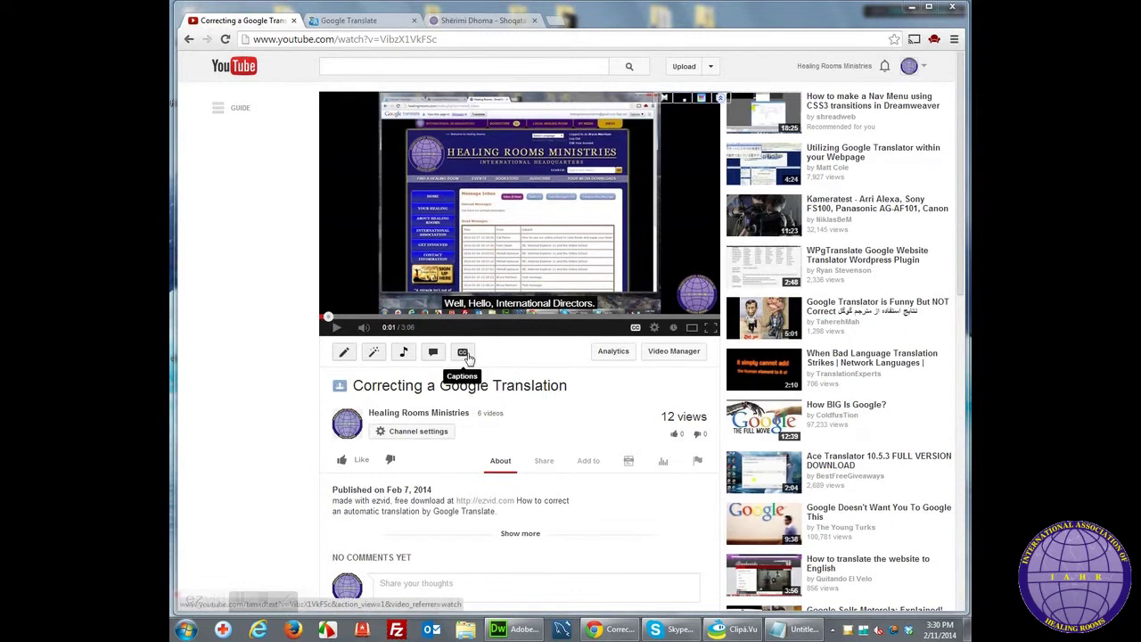
Step: Open the video's captions manager and start a file upload for a new caption track with Albanian as the track language
{"action": "left_click", "coordinate": [464, 353]}
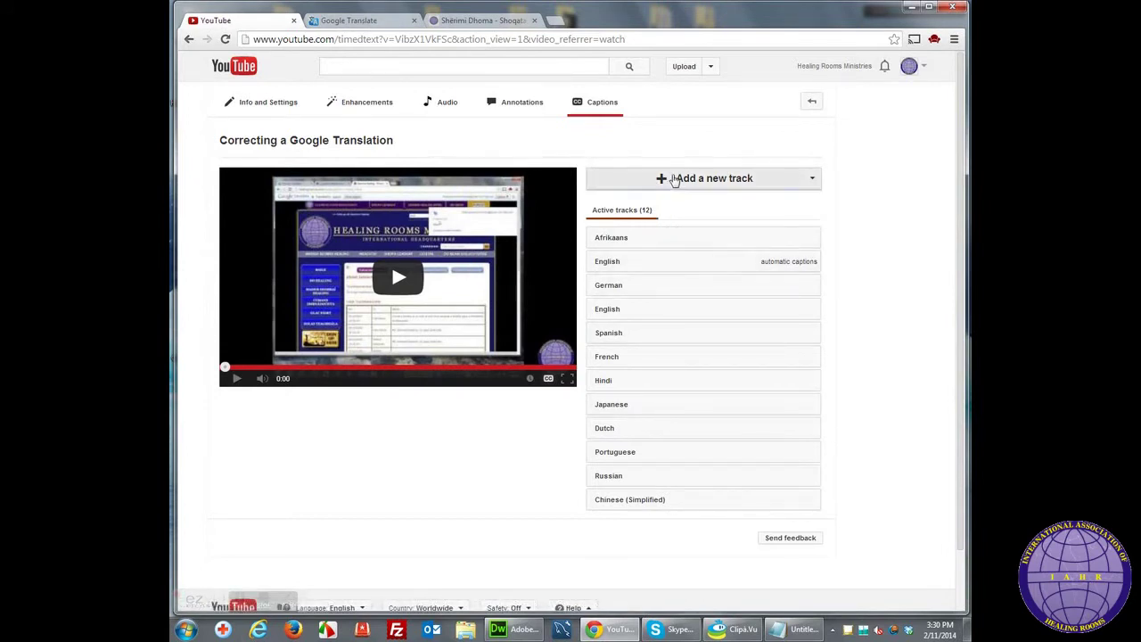
{"action": "left_click", "coordinate": [670, 178]}
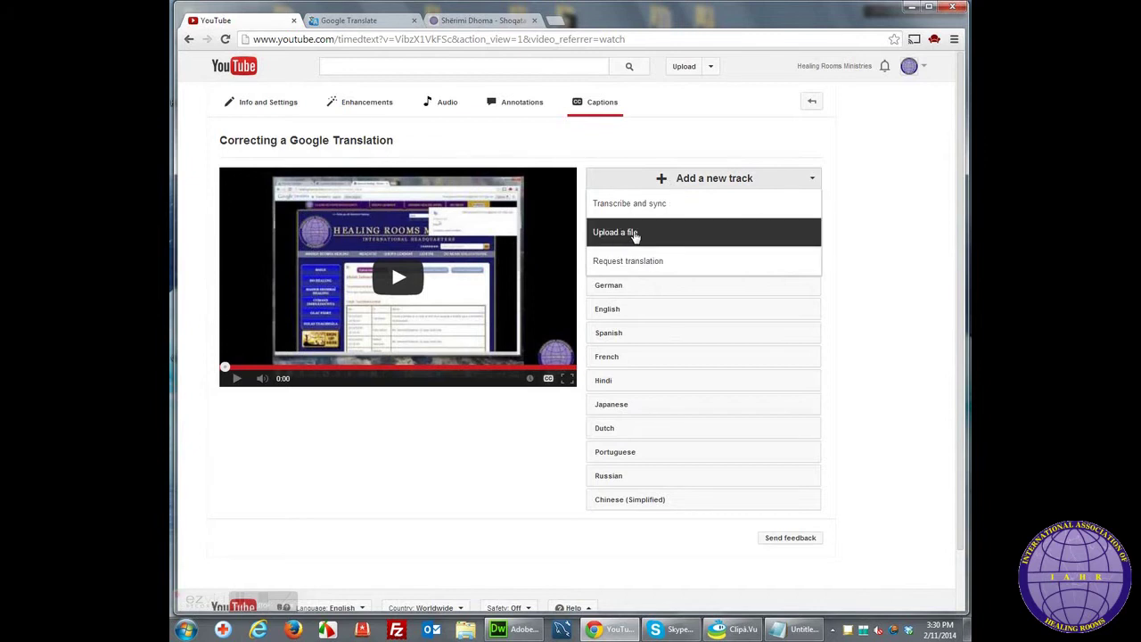
{"action": "left_click", "coordinate": [649, 233]}
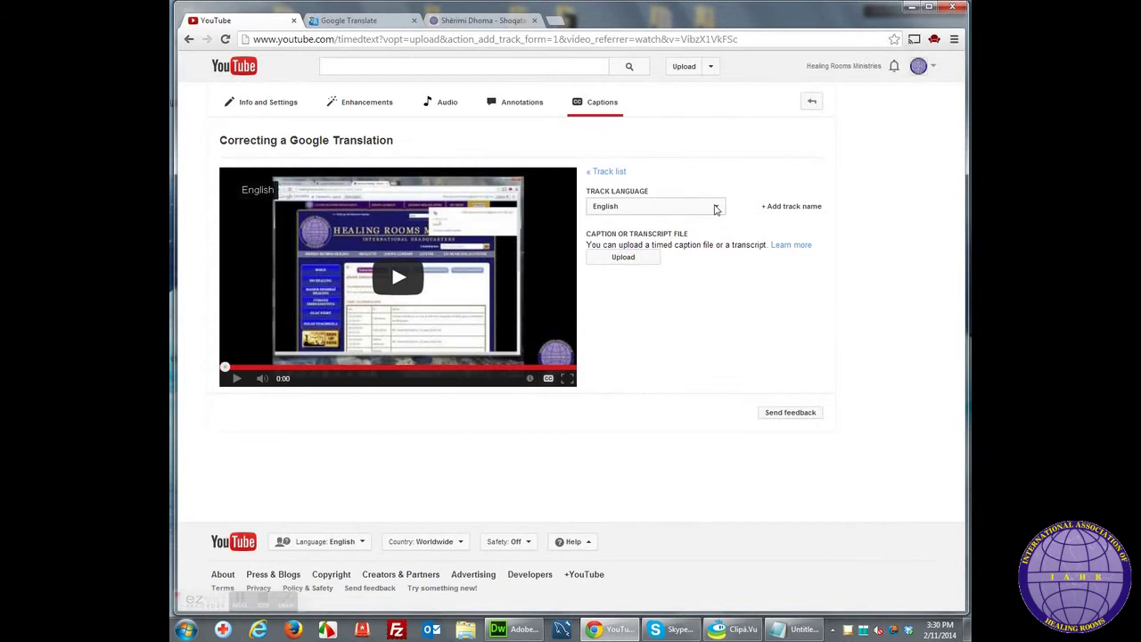
{"action": "left_click", "coordinate": [715, 209]}
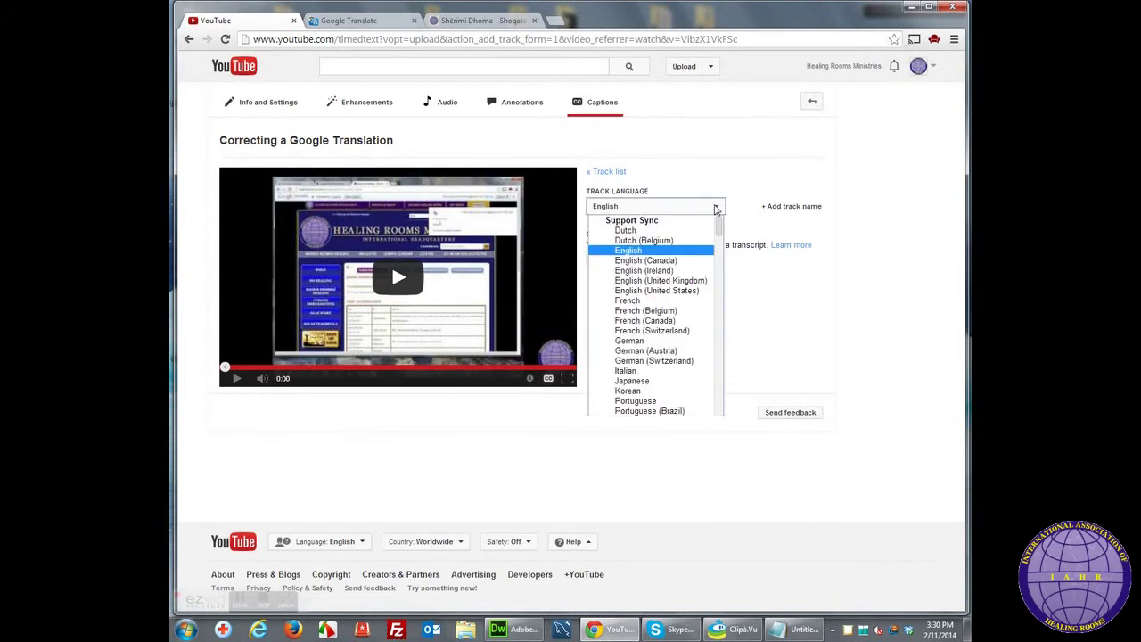
{"action": "left_click_drag", "start_coordinate": [720, 225], "coordinate": [721, 256]}
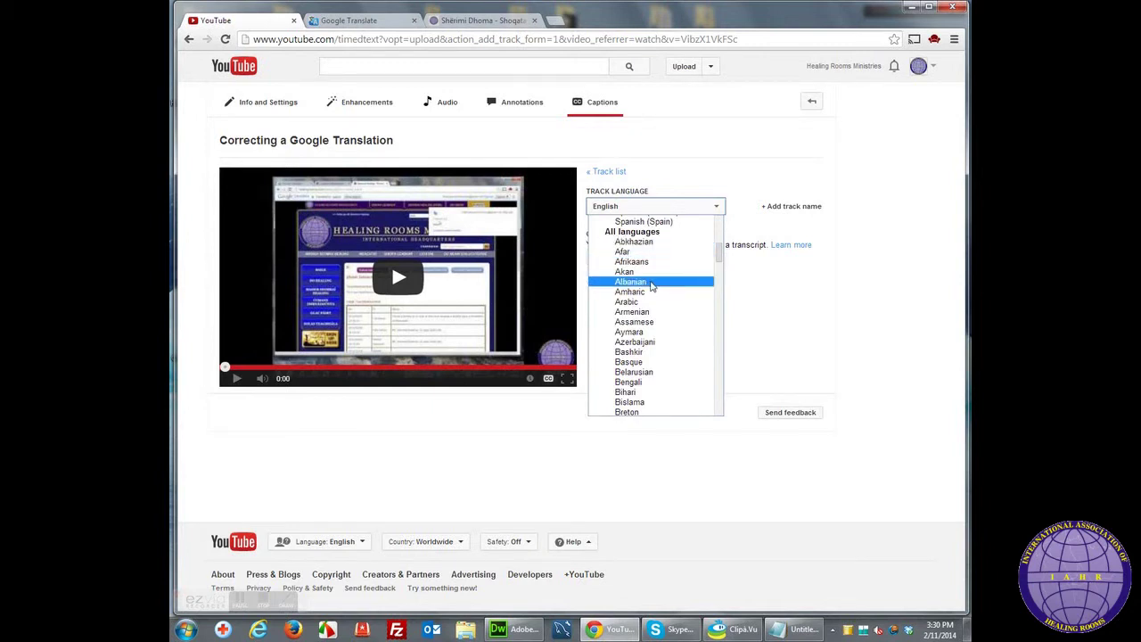
{"action": "left_click", "coordinate": [650, 283]}
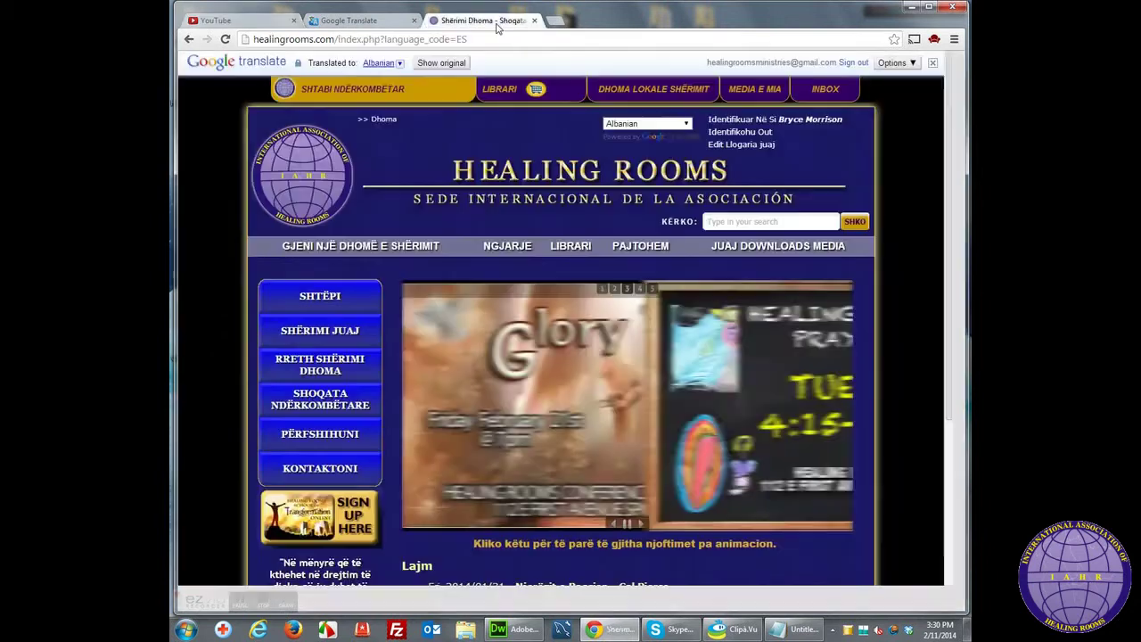
Step: Review the Albanian version of the Healing Rooms site and the caption text in Google Translate, and return to YouTube
{"action": "left_click", "coordinate": [495, 24]}
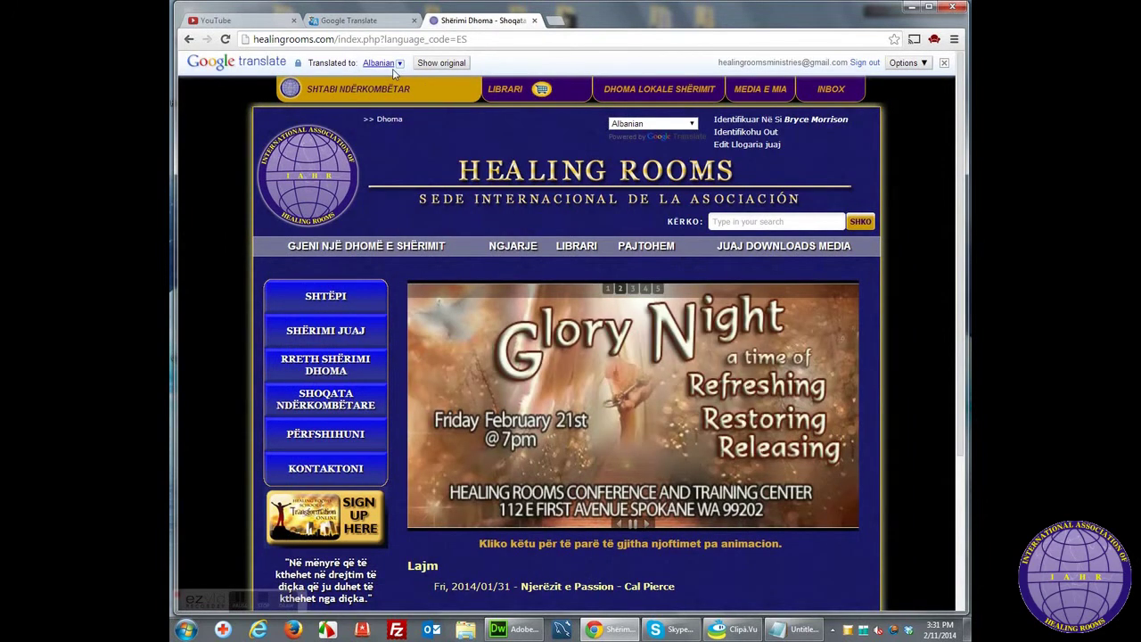
{"action": "left_click", "coordinate": [357, 19]}
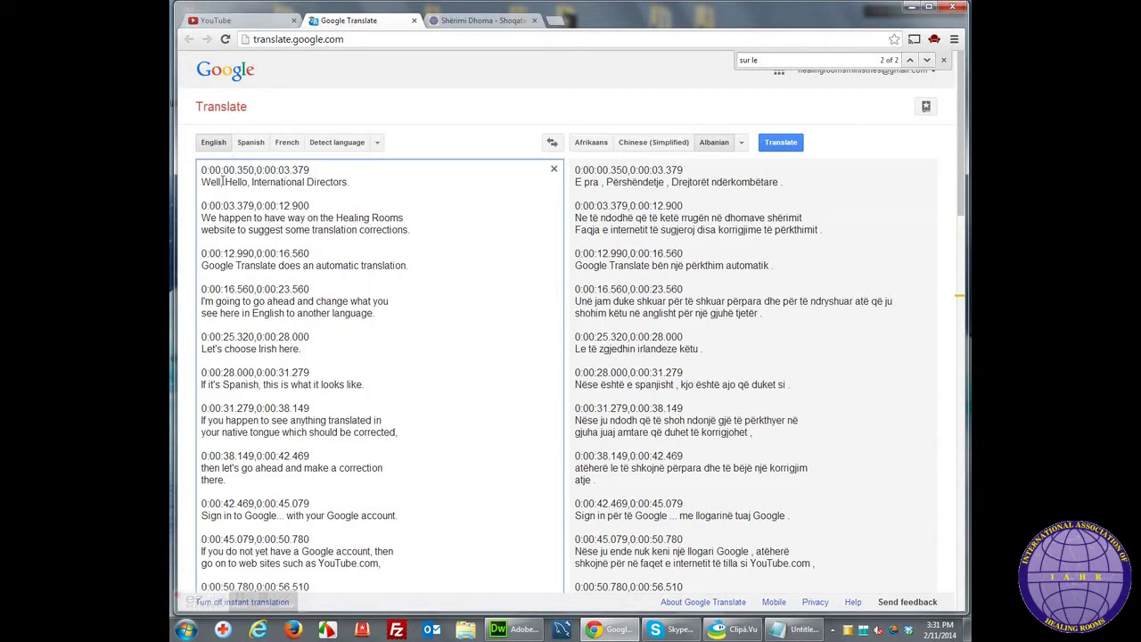
{"action": "left_click", "coordinate": [249, 20]}
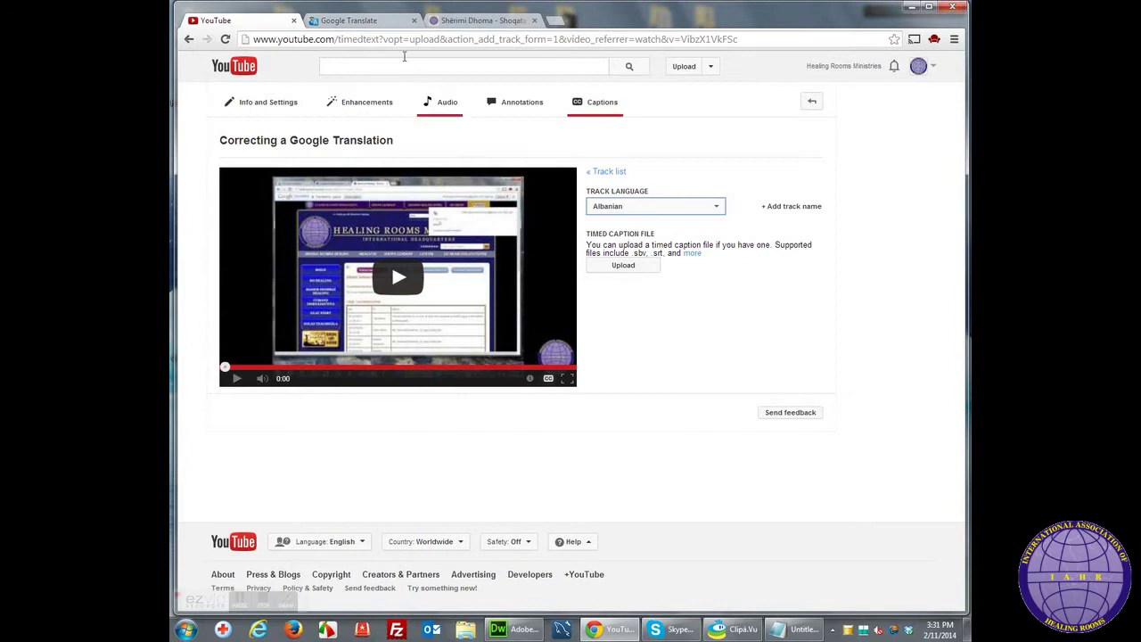
{"action": "left_click", "coordinate": [370, 21]}
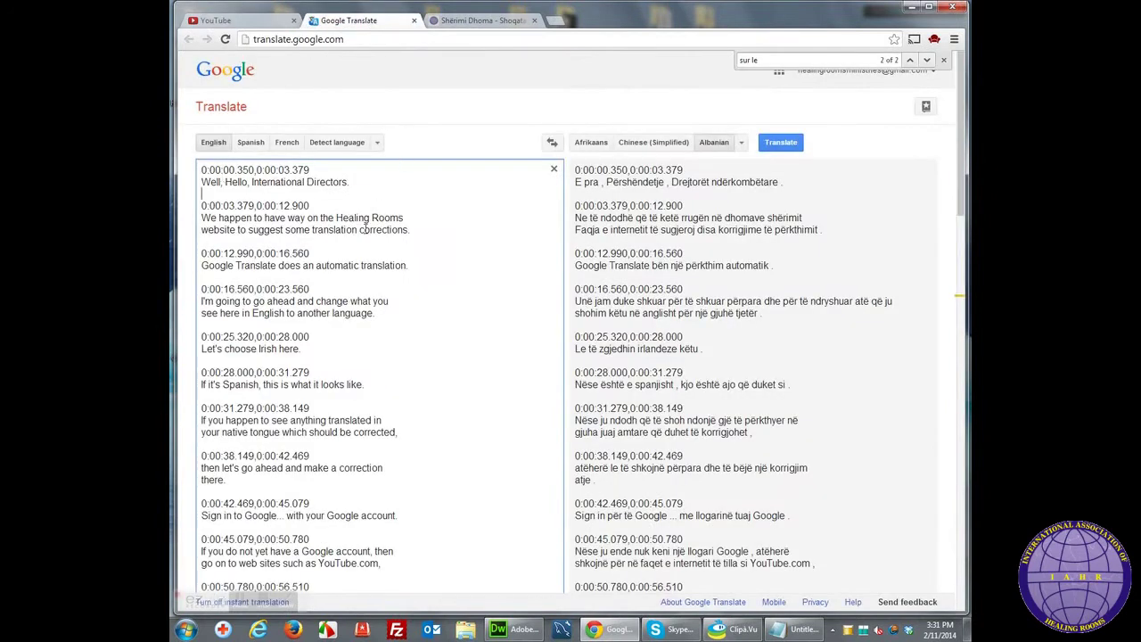
{"action": "left_click", "coordinate": [253, 22]}
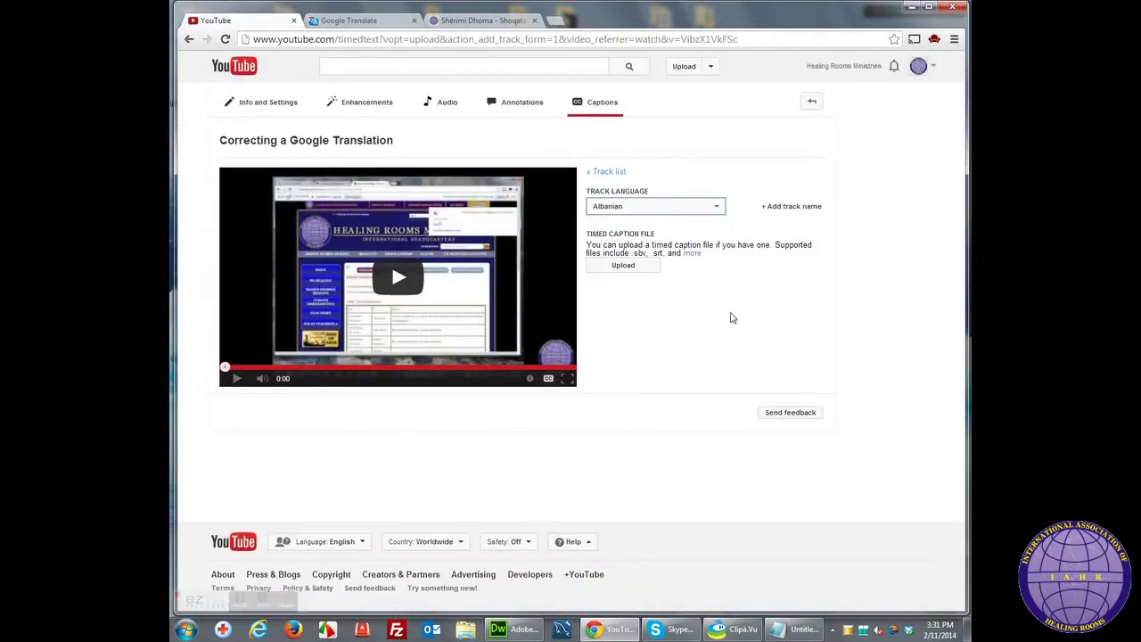
Step: Return to the track list, open the English track that is not automatic captions, and download it in .sbv format
{"action": "left_click", "coordinate": [605, 174]}
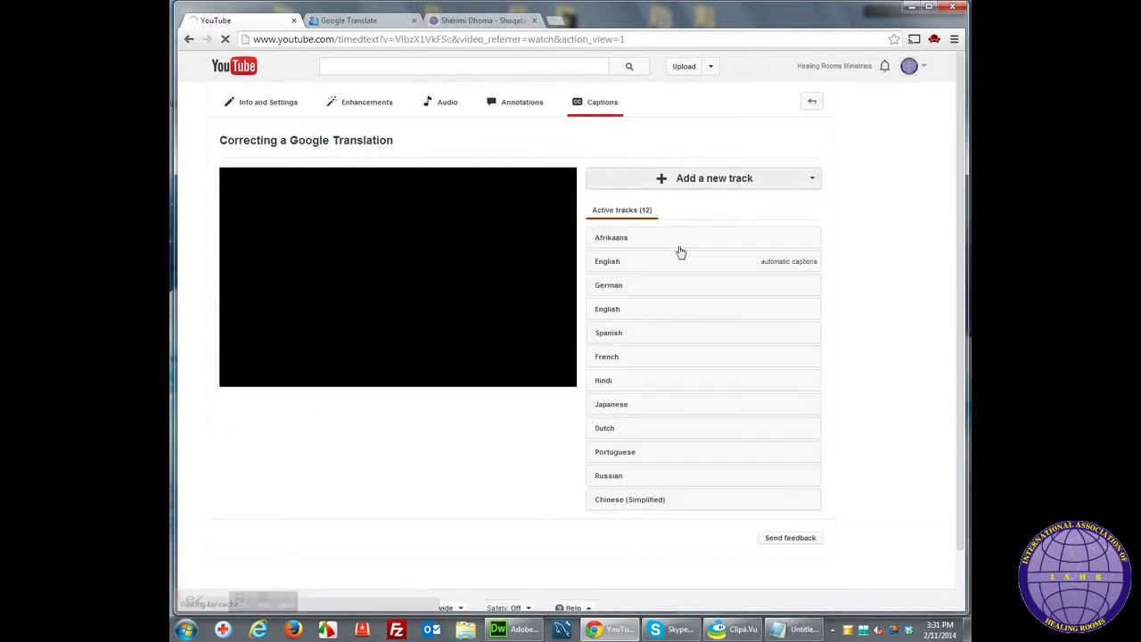
{"action": "left_click", "coordinate": [629, 310]}
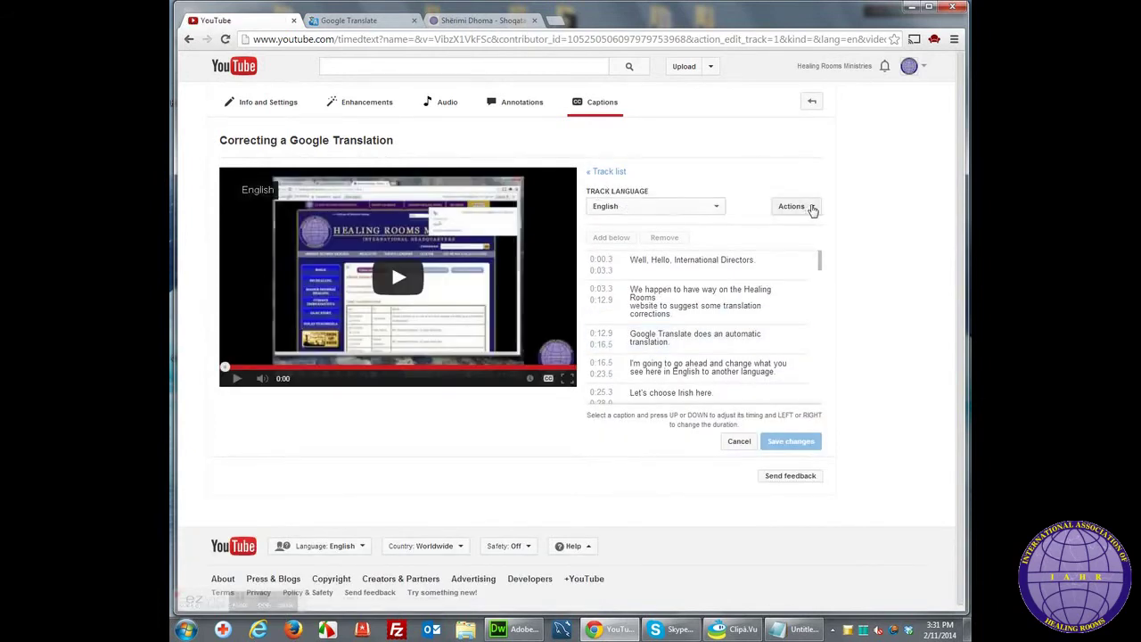
{"action": "left_click", "coordinate": [811, 208]}
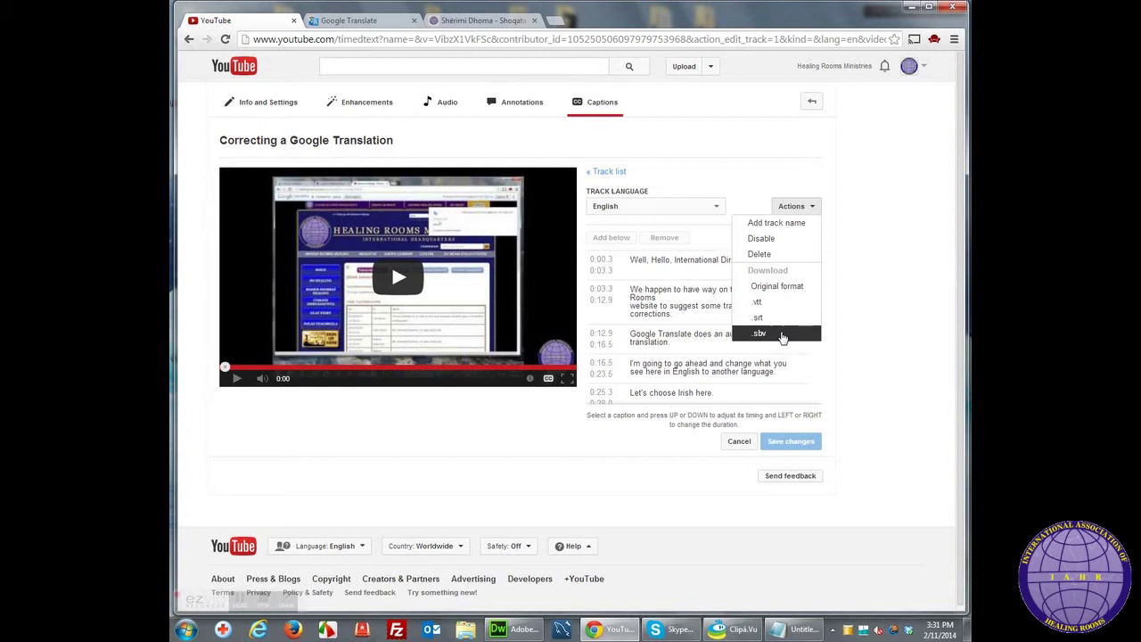
{"action": "left_click", "coordinate": [781, 335]}
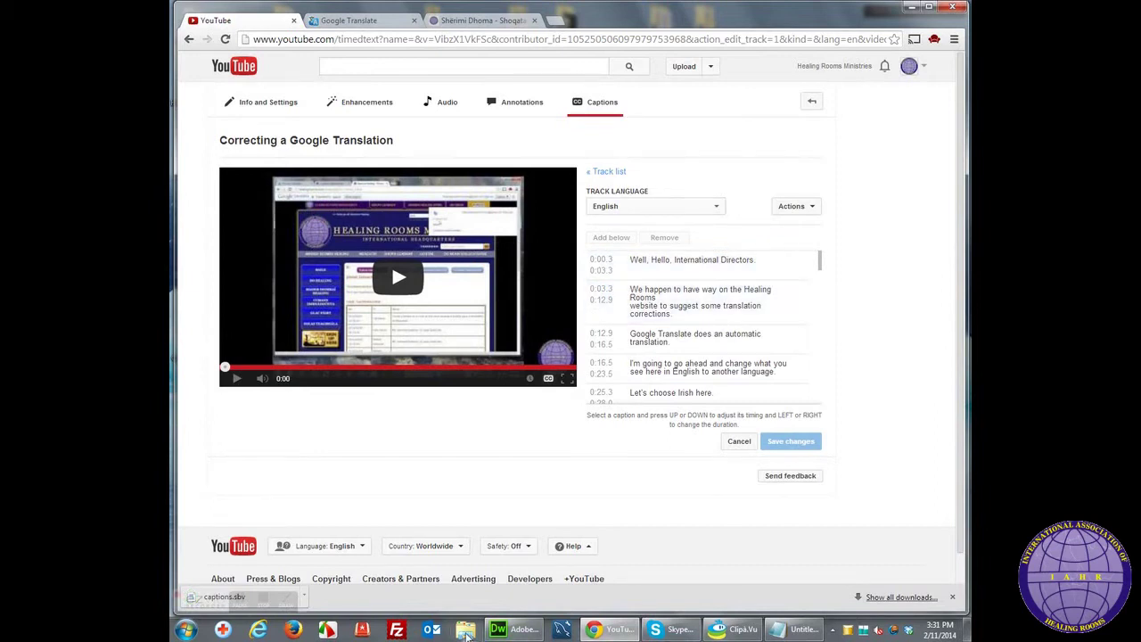
Step: Show the downloaded captions.sbv file in its folder and sort the folder by date created, oldest first
{"action": "left_click", "coordinate": [305, 597]}
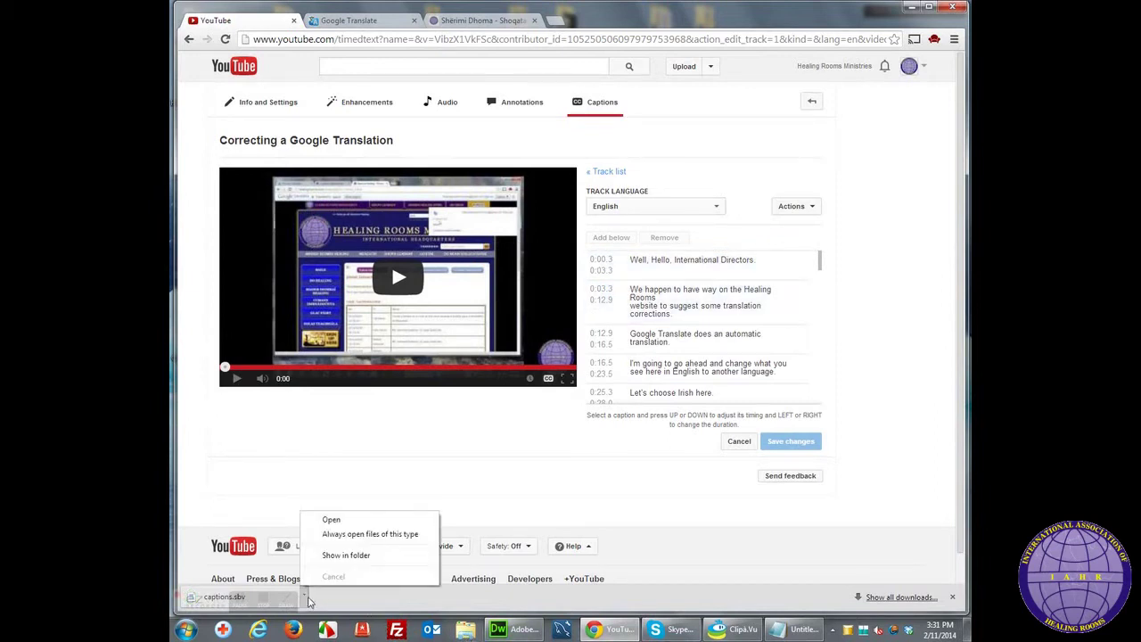
{"action": "left_click", "coordinate": [341, 552]}
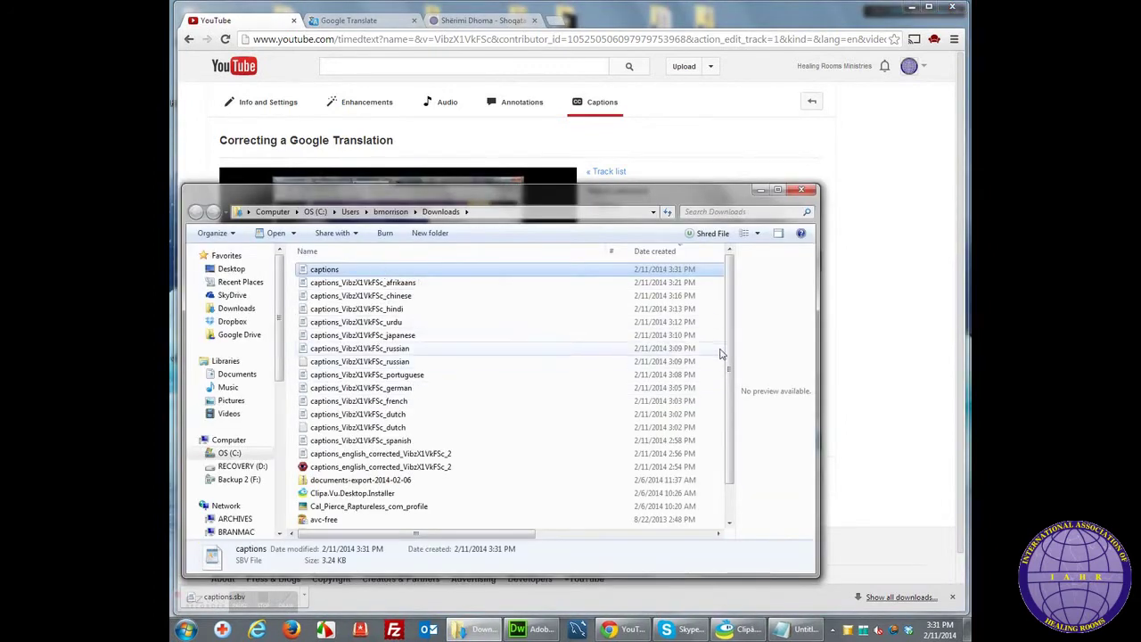
{"action": "scroll", "coordinate": [719, 419], "scroll_direction": "down", "scroll_amount": 1}
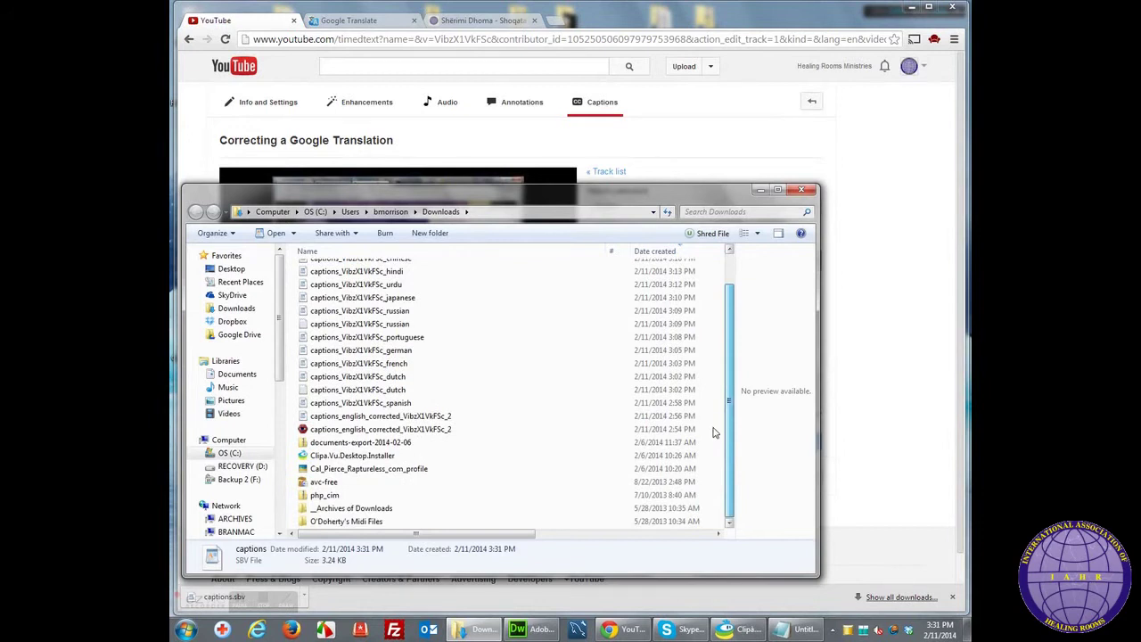
{"action": "scroll", "coordinate": [715, 392], "scroll_direction": "up", "scroll_amount": 1}
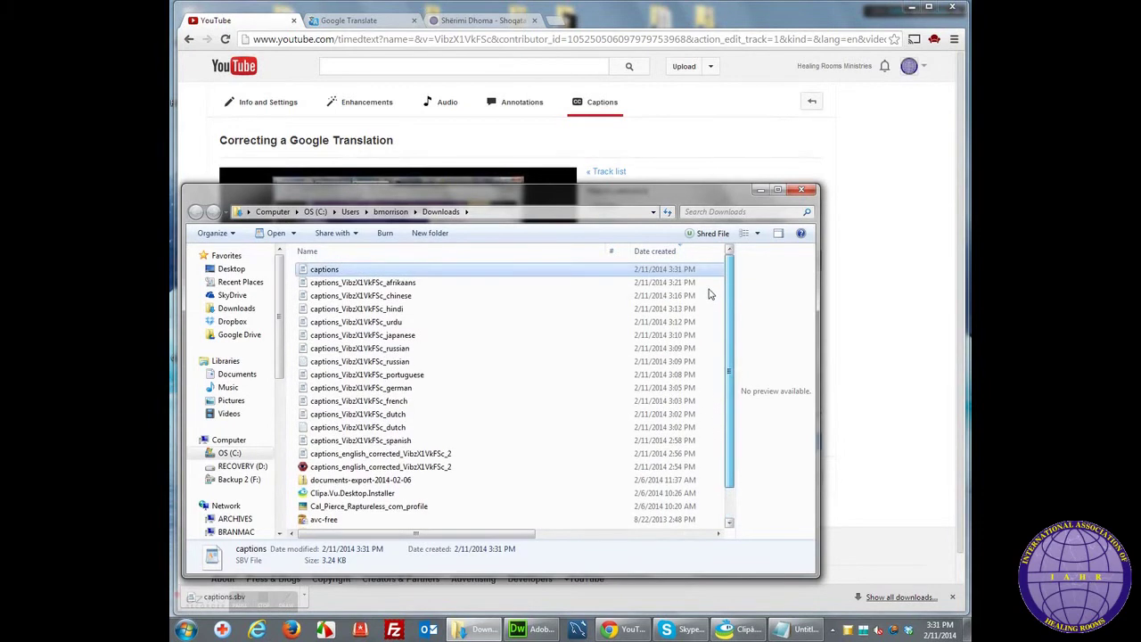
{"action": "left_click", "coordinate": [666, 254]}
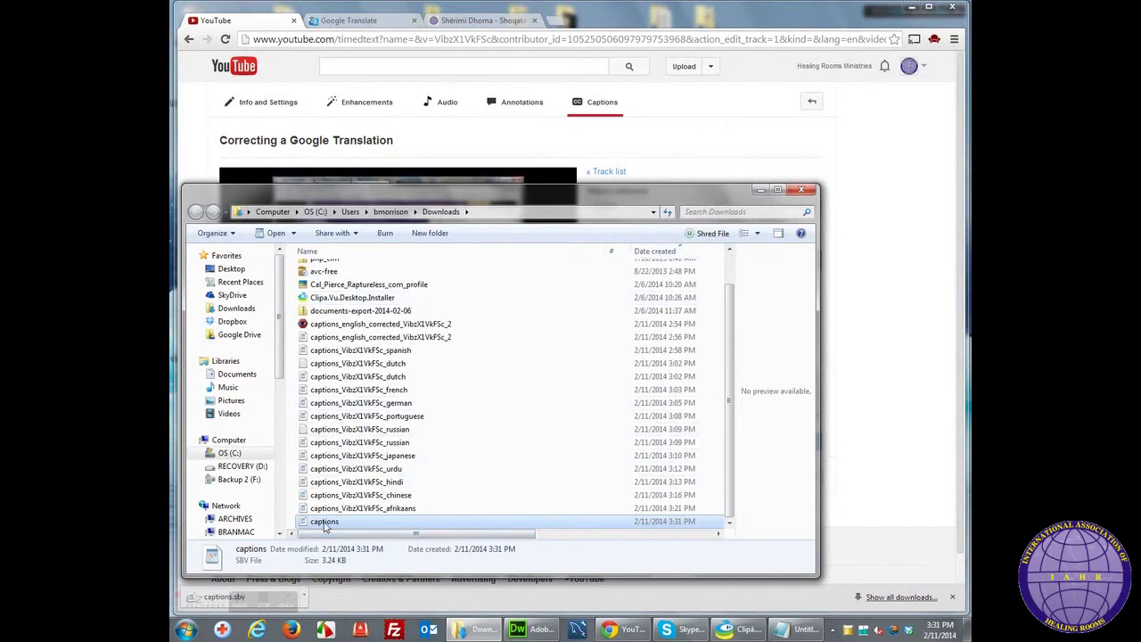
Step: Rename the downloaded captions file to captions_Tutorial
{"action": "left_click", "coordinate": [348, 526]}
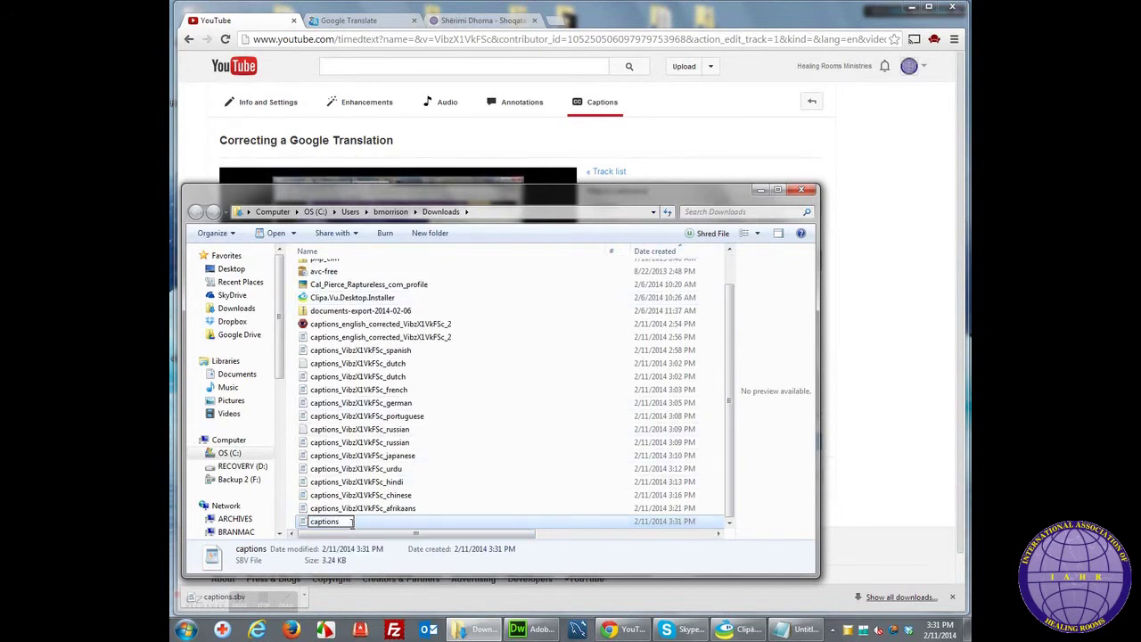
{"action": "type", "text": "_"}
{"action": "key", "text": "BackSpace"}
{"action": "type", "text": "Tutorial"}
{"action": "key", "text": "Return"}
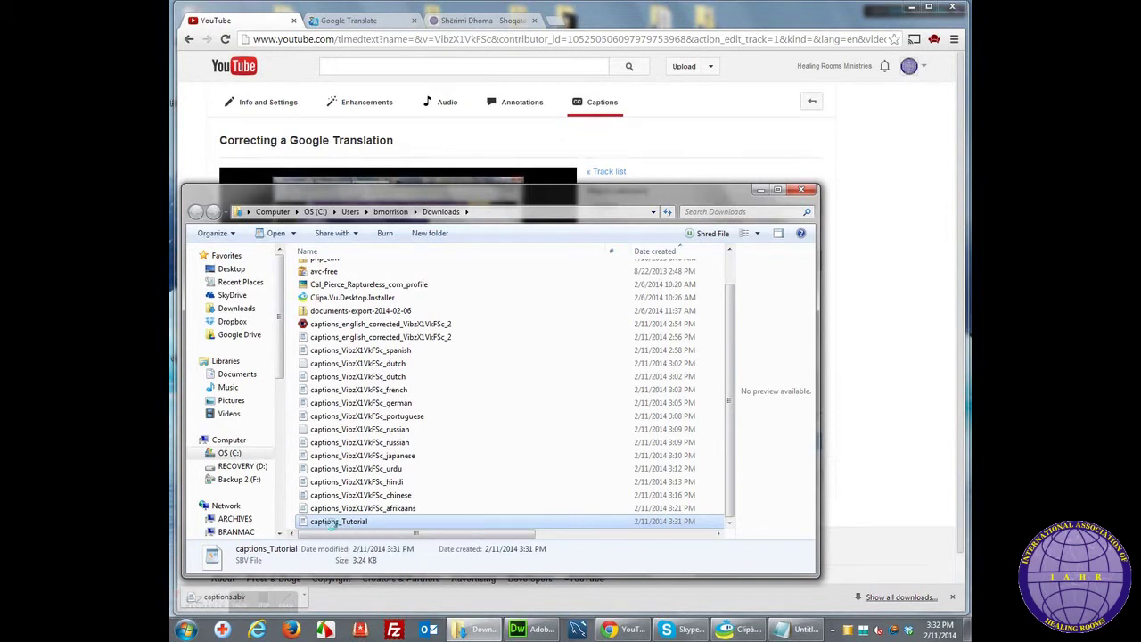
Step: Open the captions_Tutorial file in Notepad and copy all of its text
{"action": "right_click", "coordinate": [333, 525]}
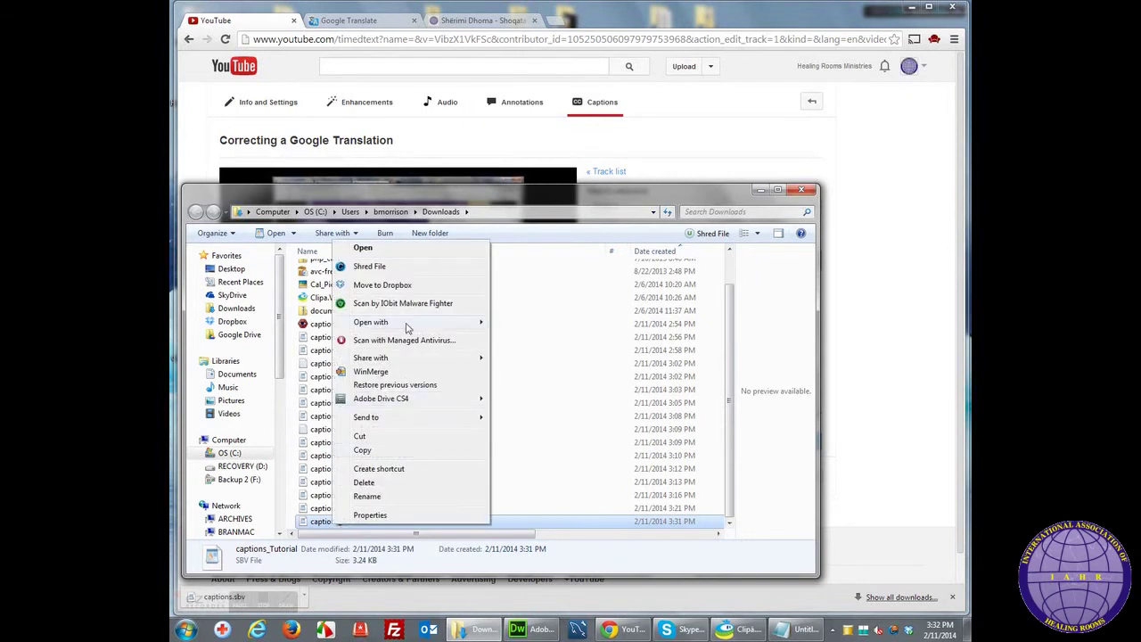
{"action": "mouse_move", "coordinate": [407, 329]}
{"action": "left_click", "coordinate": [519, 323]}
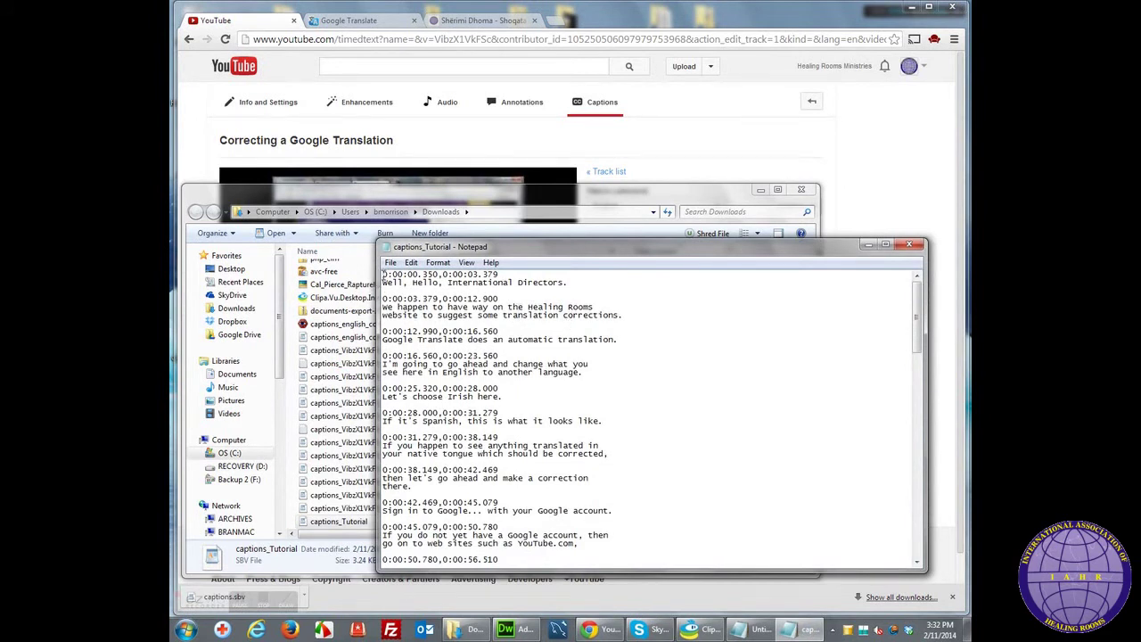
{"action": "key", "text": "ctrl+a"}
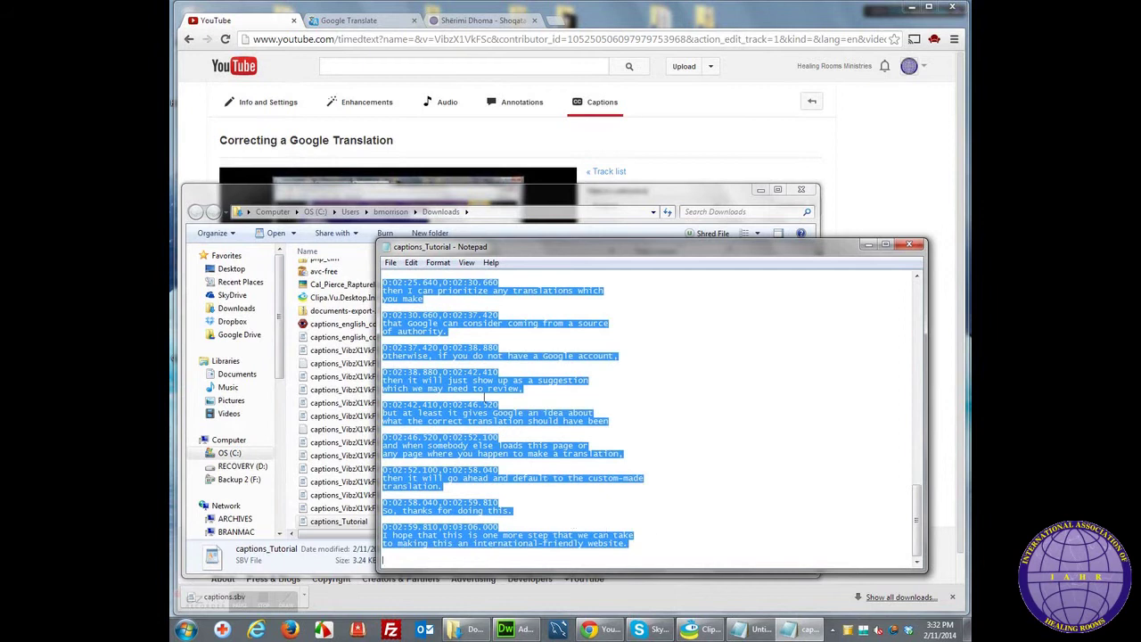
{"action": "right_click", "coordinate": [469, 415]}
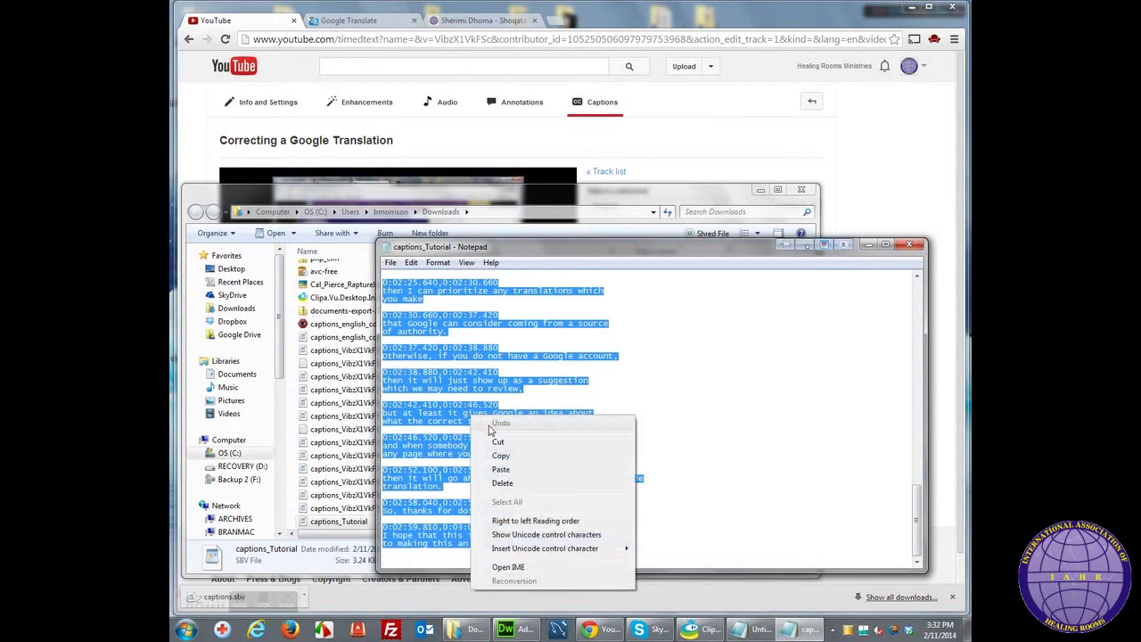
{"action": "left_click", "coordinate": [503, 454]}
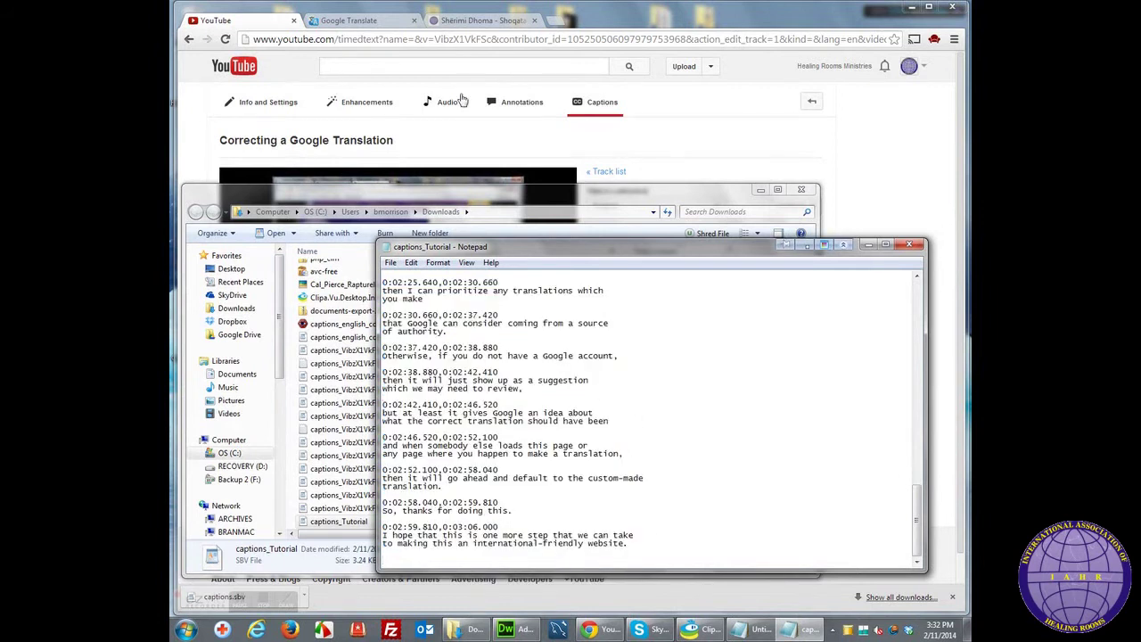
Step: Switch to Google Translate and replace all of the English source text with the copied captions
{"action": "left_click", "coordinate": [359, 25]}
{"action": "left_click", "coordinate": [356, 21]}
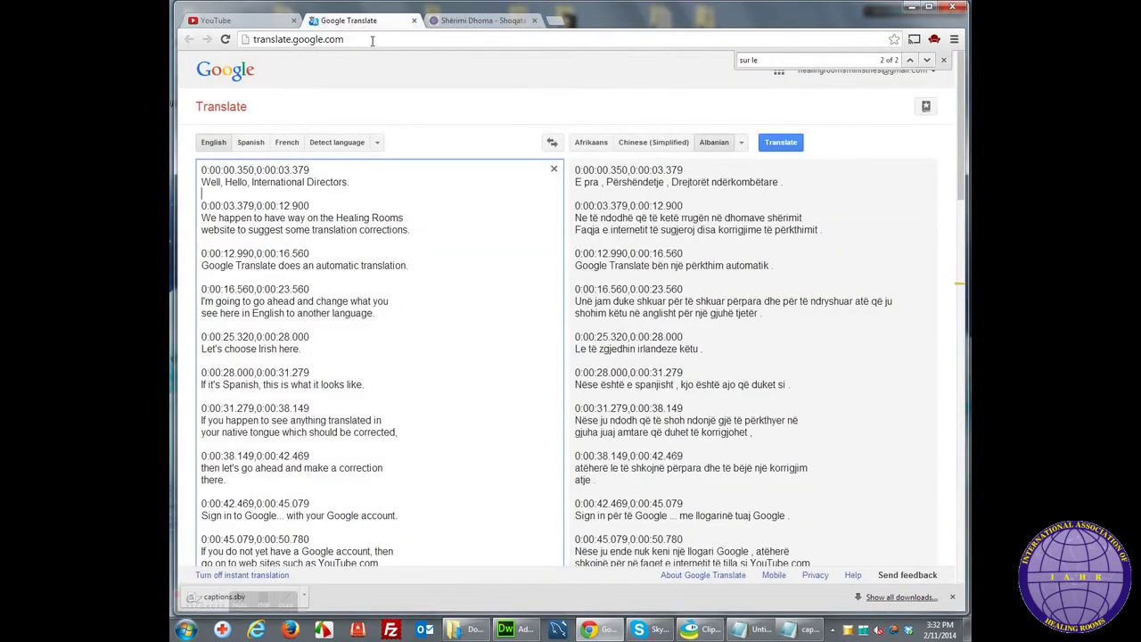
{"action": "right_click", "coordinate": [389, 199]}
{"action": "left_click", "coordinate": [343, 183]}
{"action": "key", "text": "ctrl+a"}
{"action": "right_click", "coordinate": [412, 188]}
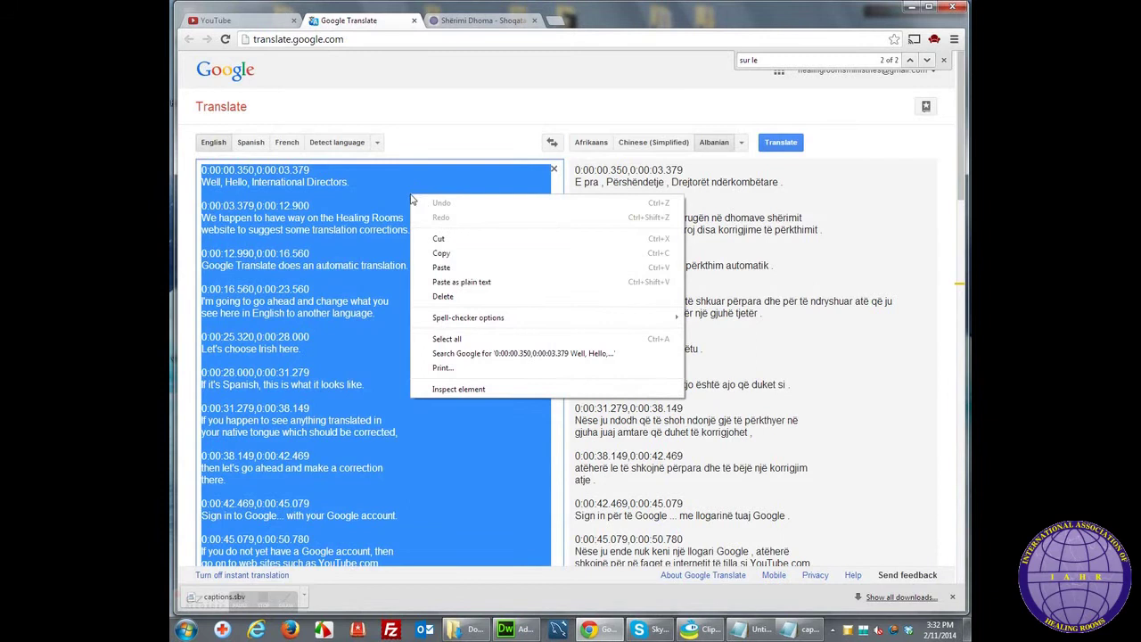
{"action": "left_click", "coordinate": [451, 269]}
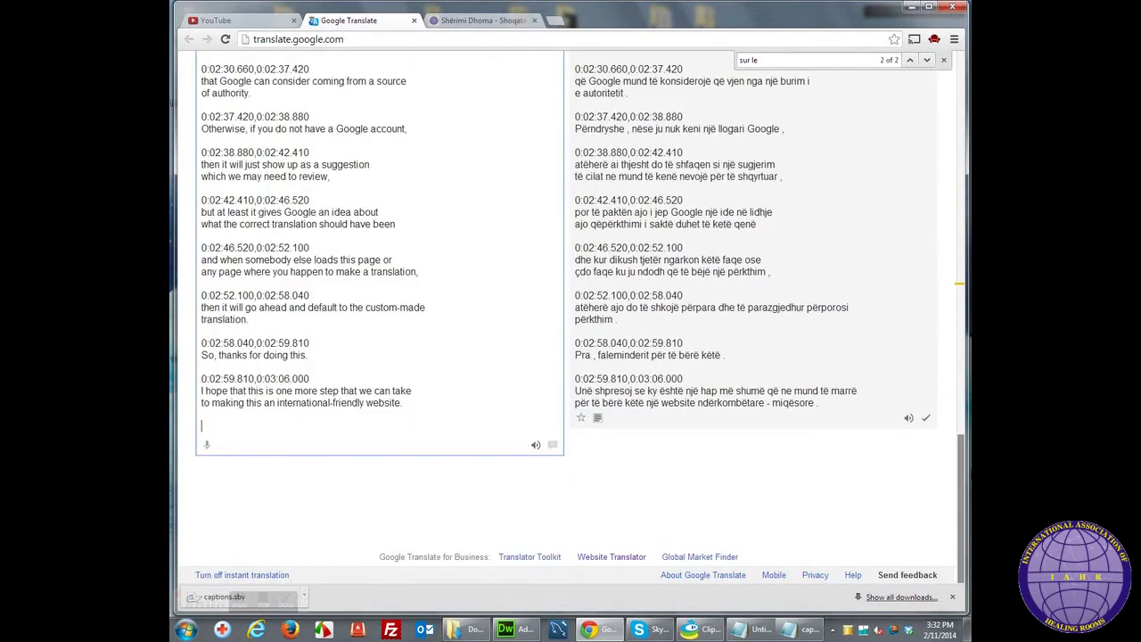
Step: Keep Albanian as the translation's target language and copy the entire Albanian caption text
{"action": "left_click_drag", "start_coordinate": [962, 492], "coordinate": [960, 69]}
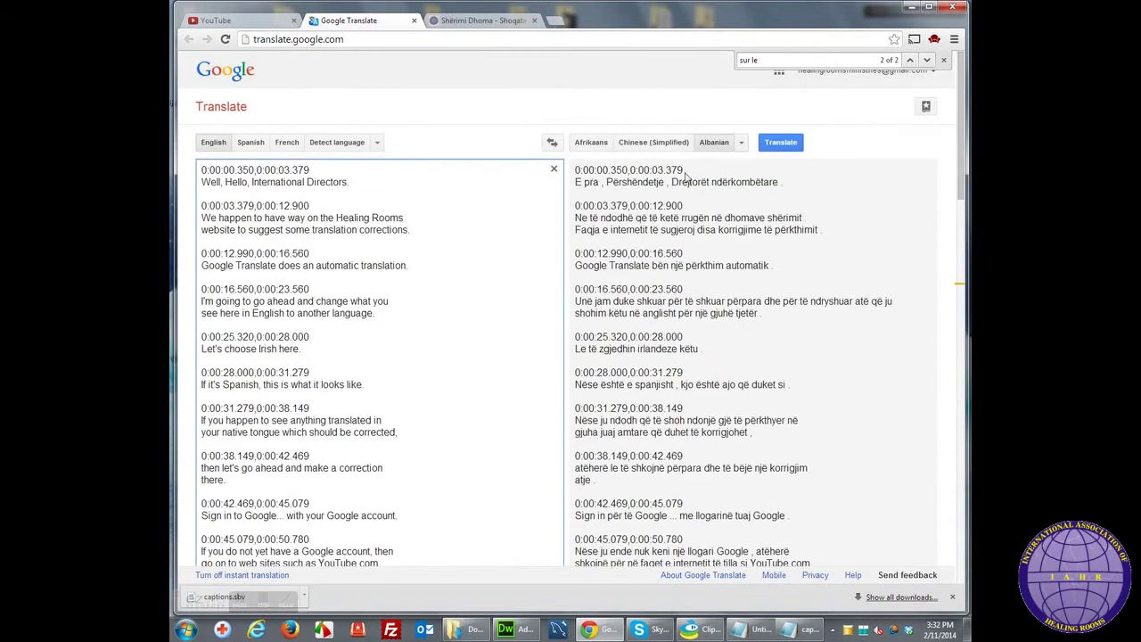
{"action": "left_click", "coordinate": [740, 144]}
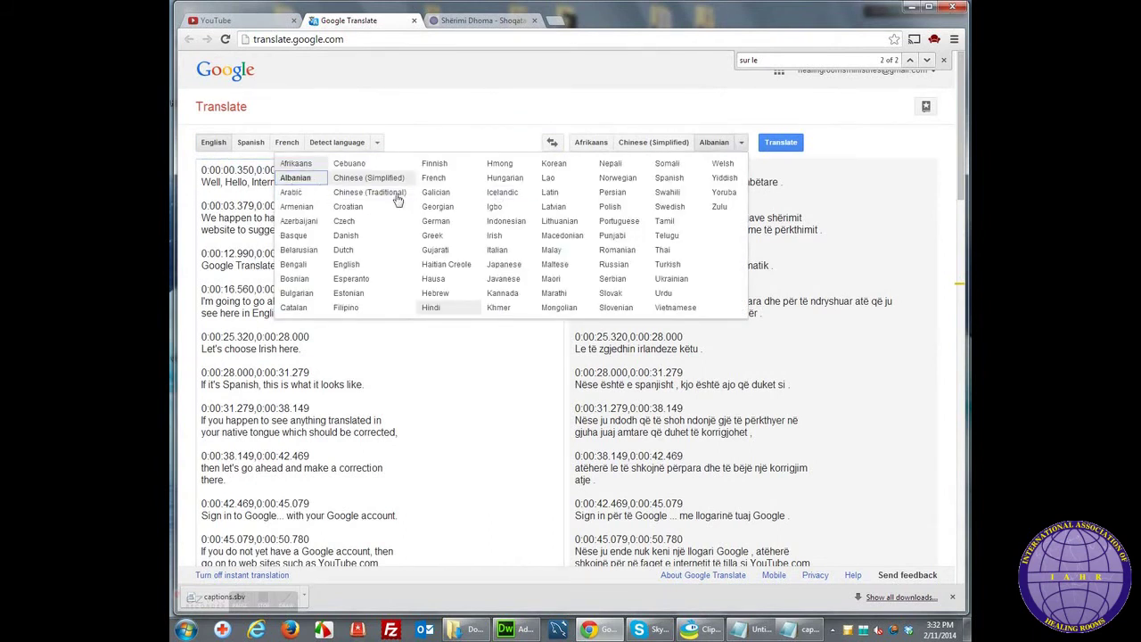
{"action": "left_click", "coordinate": [309, 184]}
{"action": "scroll", "coordinate": [309, 184], "scroll_direction": "down", "scroll_amount": 15}
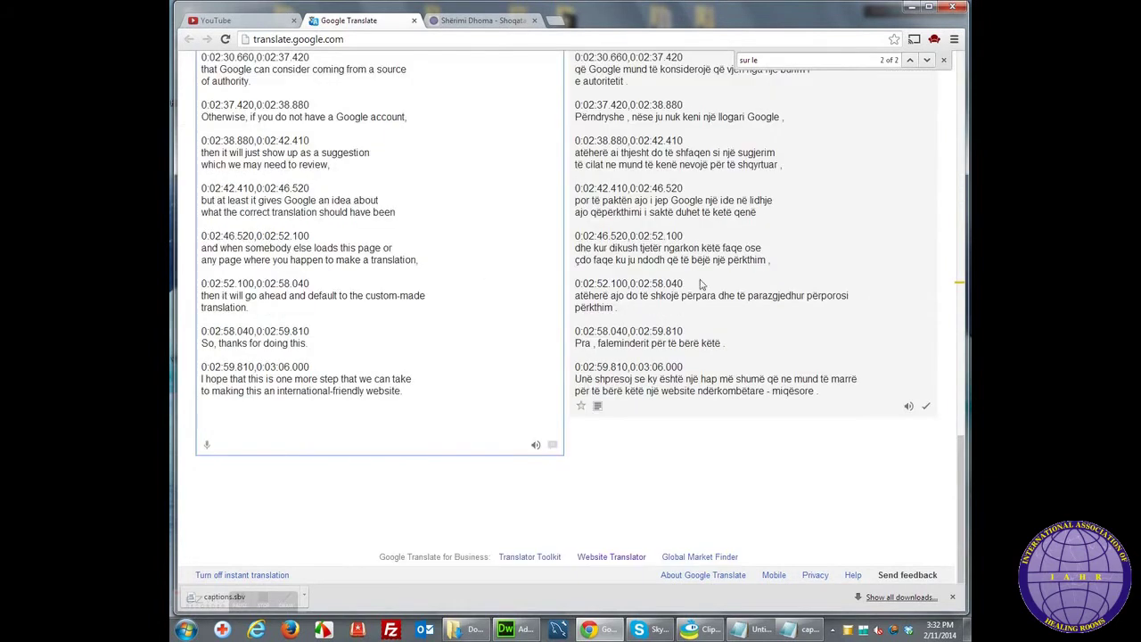
{"action": "triple_click", "coordinate": [841, 251]}
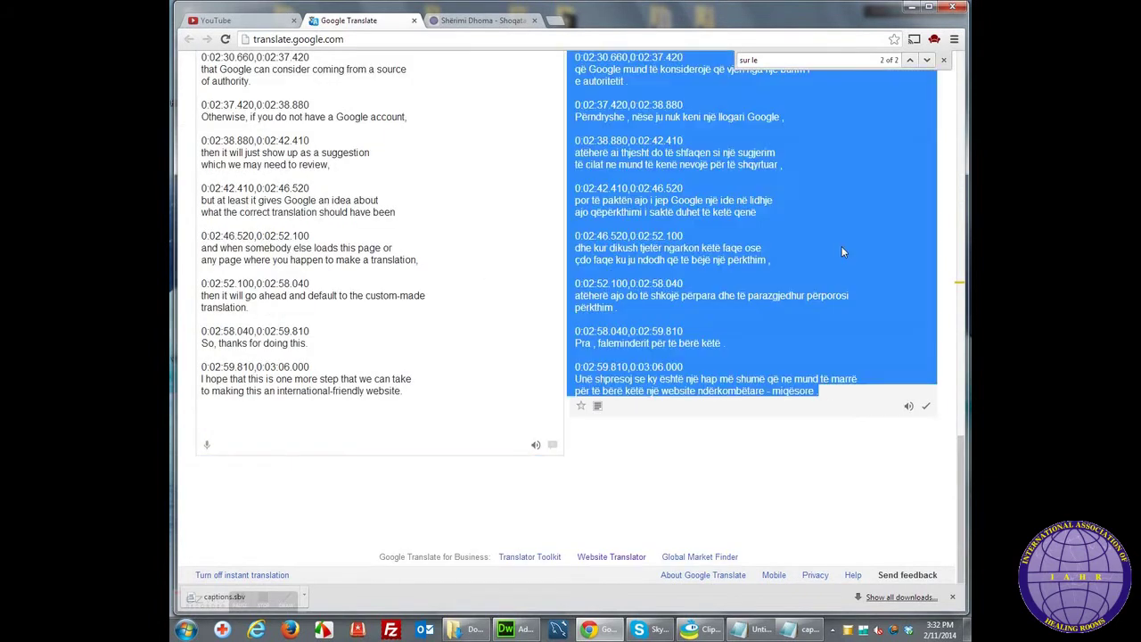
{"action": "right_click", "coordinate": [792, 221]}
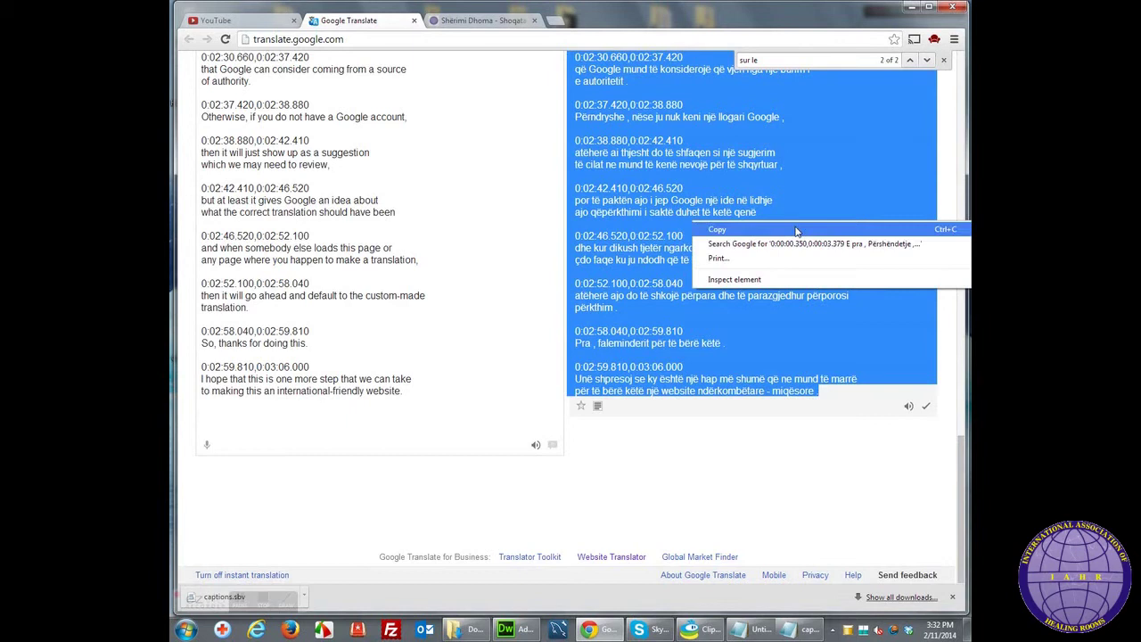
{"action": "left_click", "coordinate": [796, 230]}
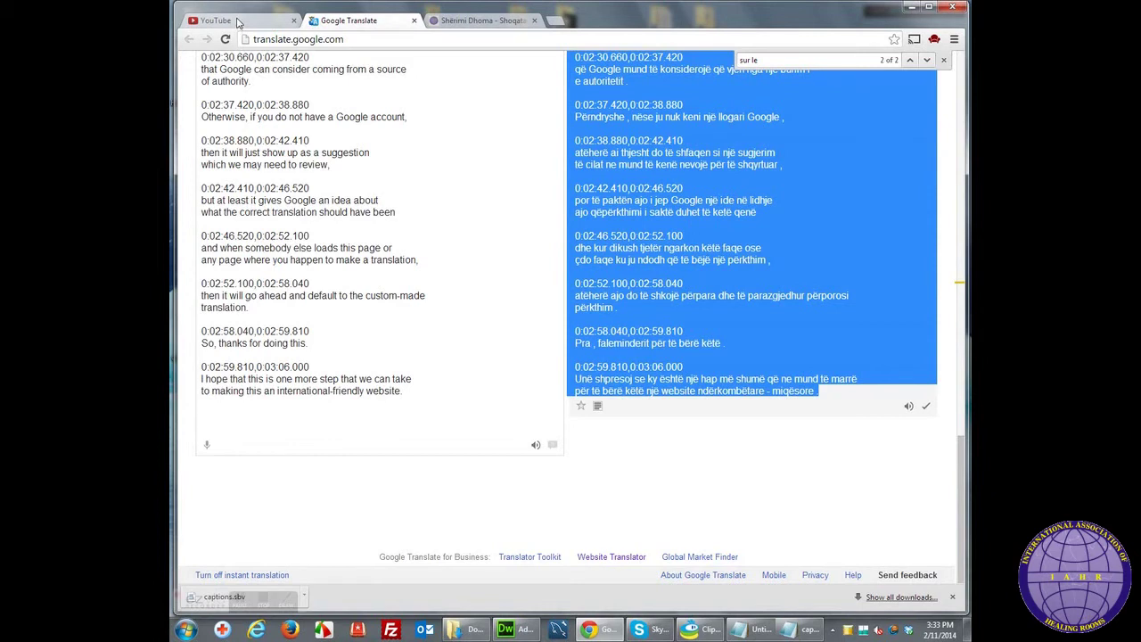
Step: Switch to YouTube and start a new file-upload caption track with Albanian as the track language
{"action": "left_click", "coordinate": [238, 24]}
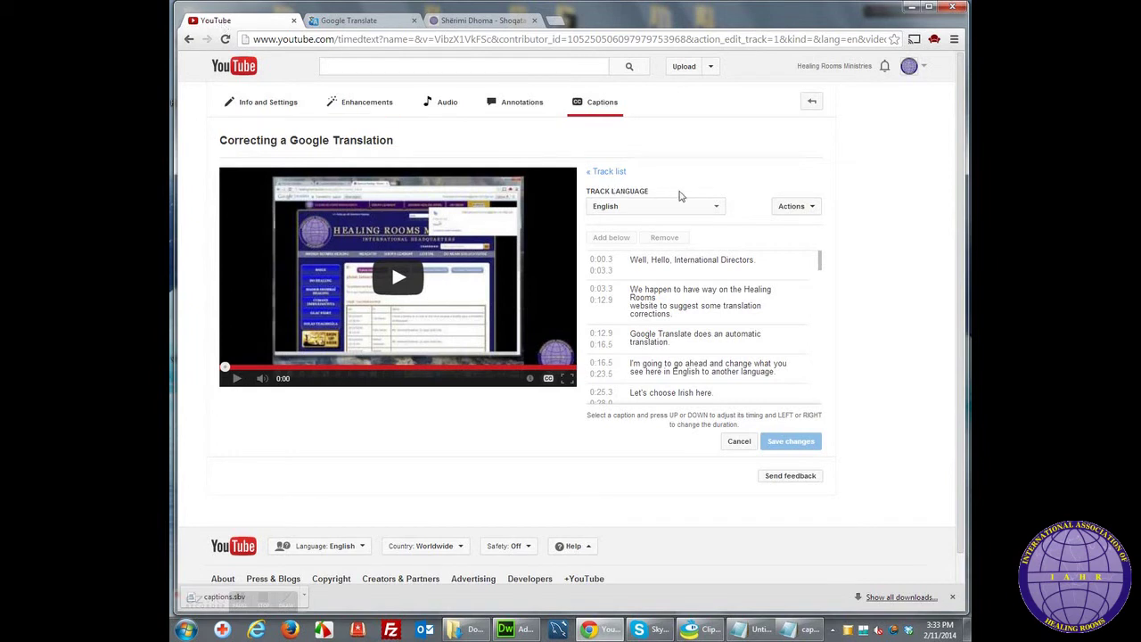
{"action": "left_click", "coordinate": [612, 173]}
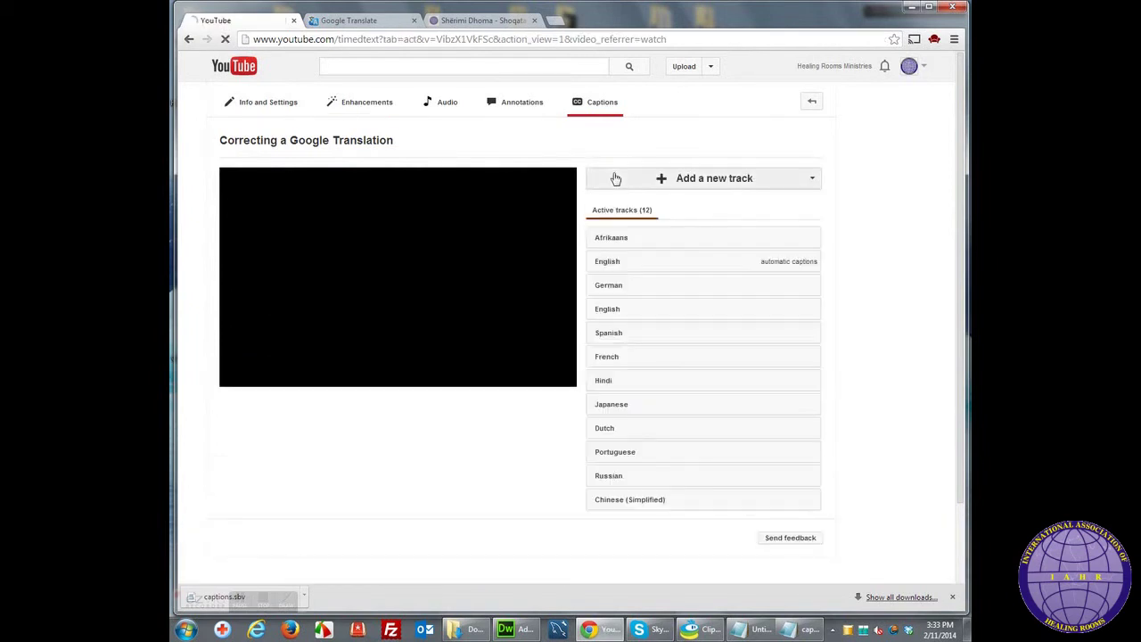
{"action": "left_click", "coordinate": [712, 180]}
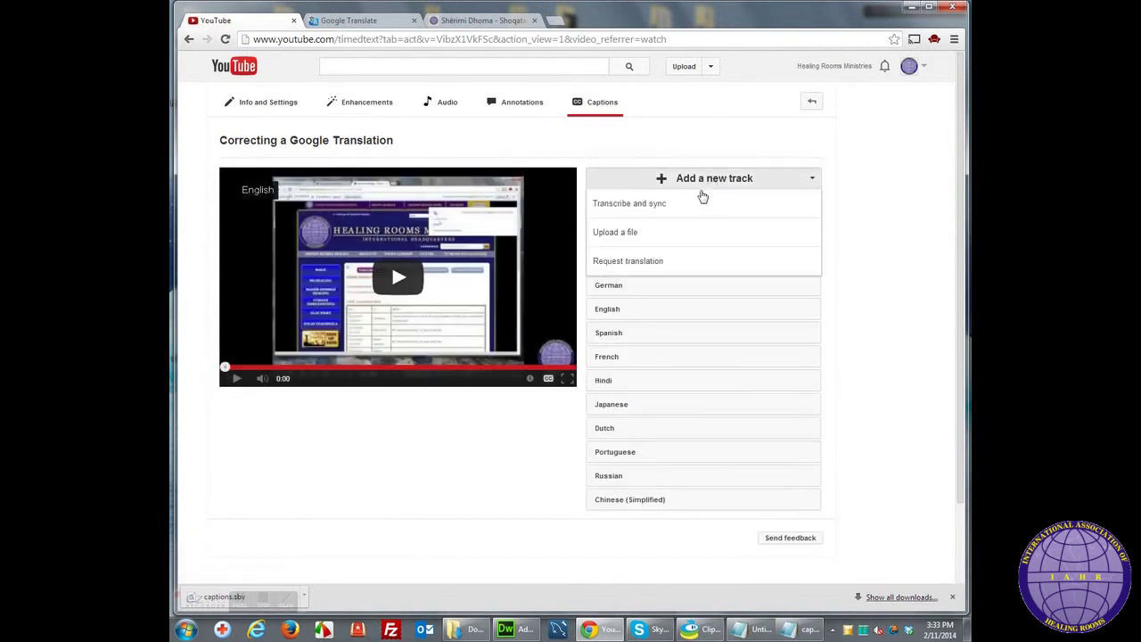
{"action": "left_click", "coordinate": [664, 232]}
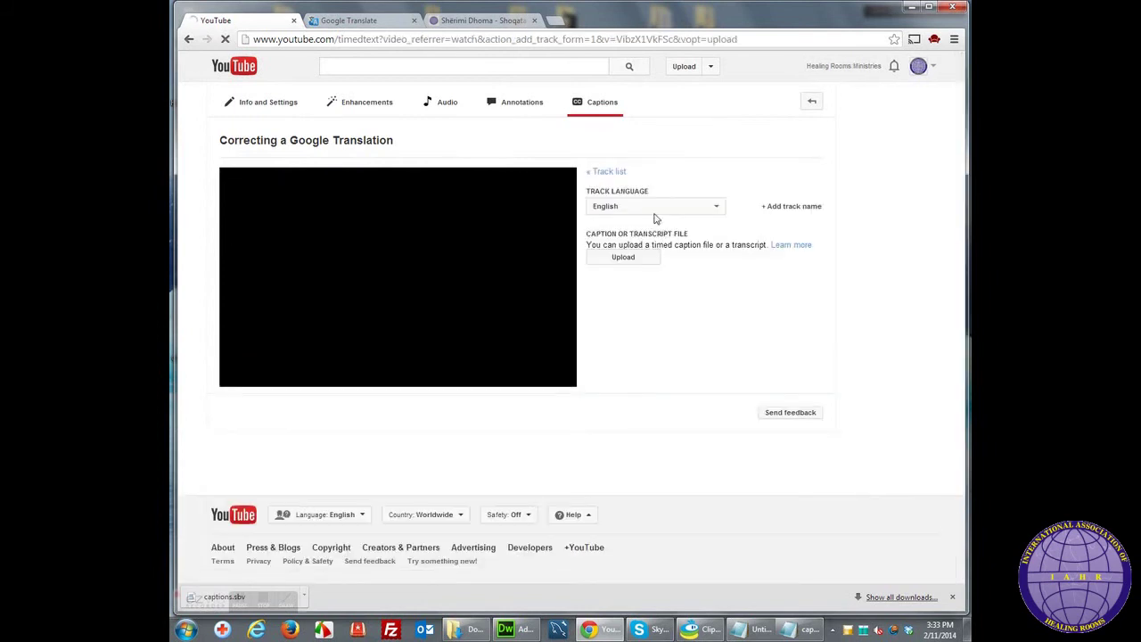
{"action": "left_click", "coordinate": [715, 208]}
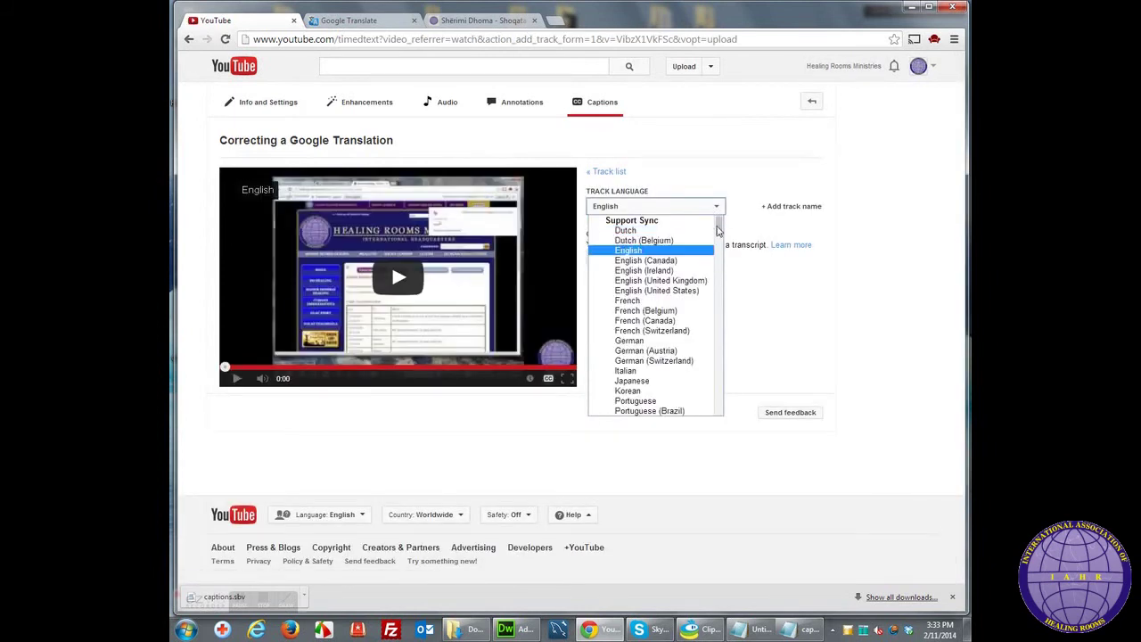
{"action": "scroll", "coordinate": [704, 254], "scroll_direction": "down", "scroll_amount": 6}
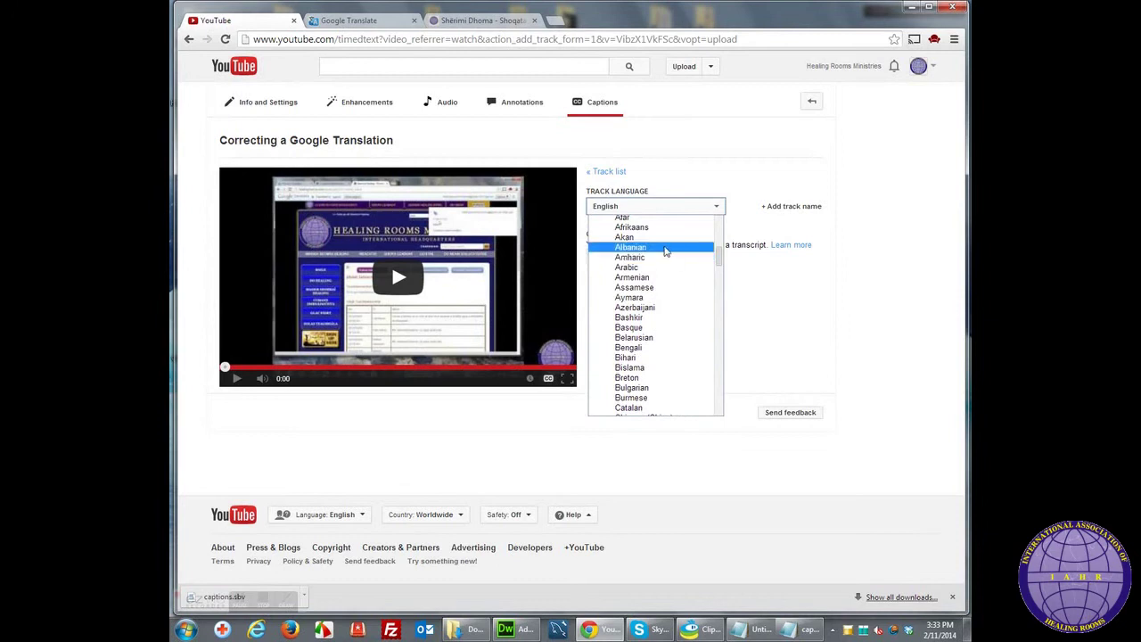
{"action": "left_click", "coordinate": [669, 247]}
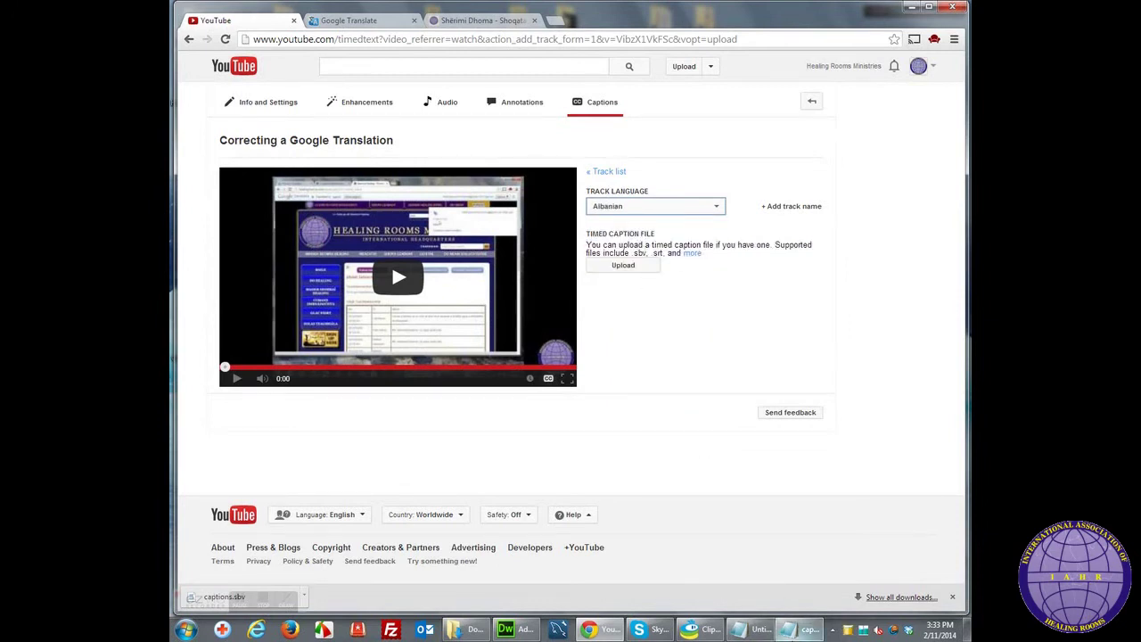
Step: Switch to the blank Notepad document and paste the Albanian captions into it
{"action": "mouse_move", "coordinate": [800, 633]}
{"action": "left_click", "coordinate": [810, 575]}
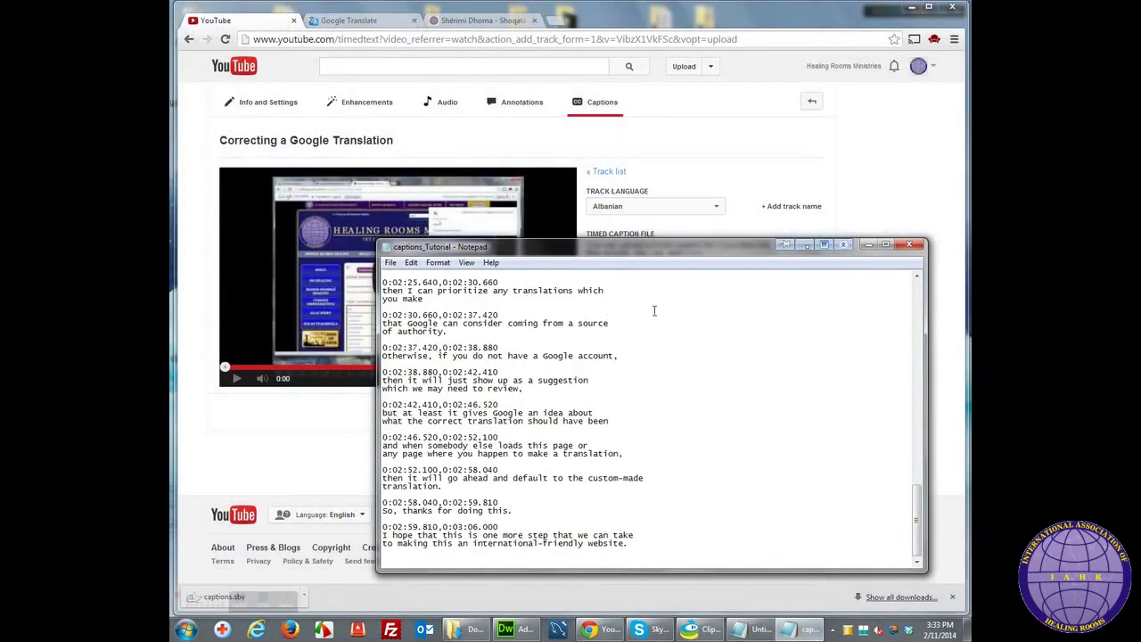
{"action": "key", "text": "alt+Tab"}
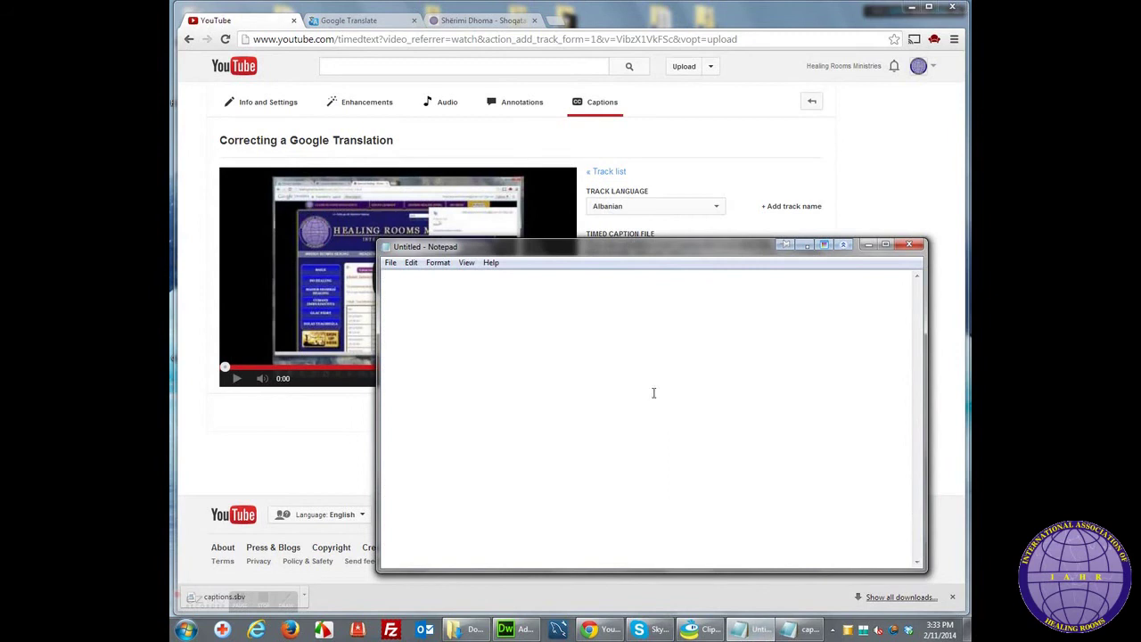
{"action": "right_click", "coordinate": [588, 337]}
{"action": "left_click", "coordinate": [643, 393]}
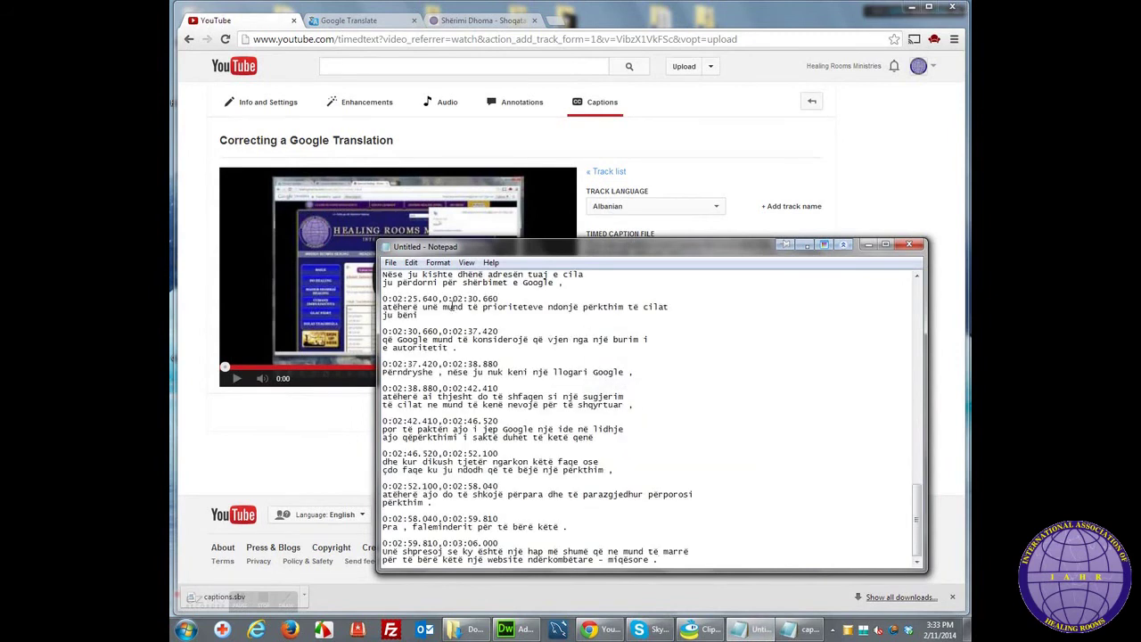
Step: Save the pasted Albanian captions in the Downloads folder as captions_albanian.sbv
{"action": "left_click", "coordinate": [390, 262]}
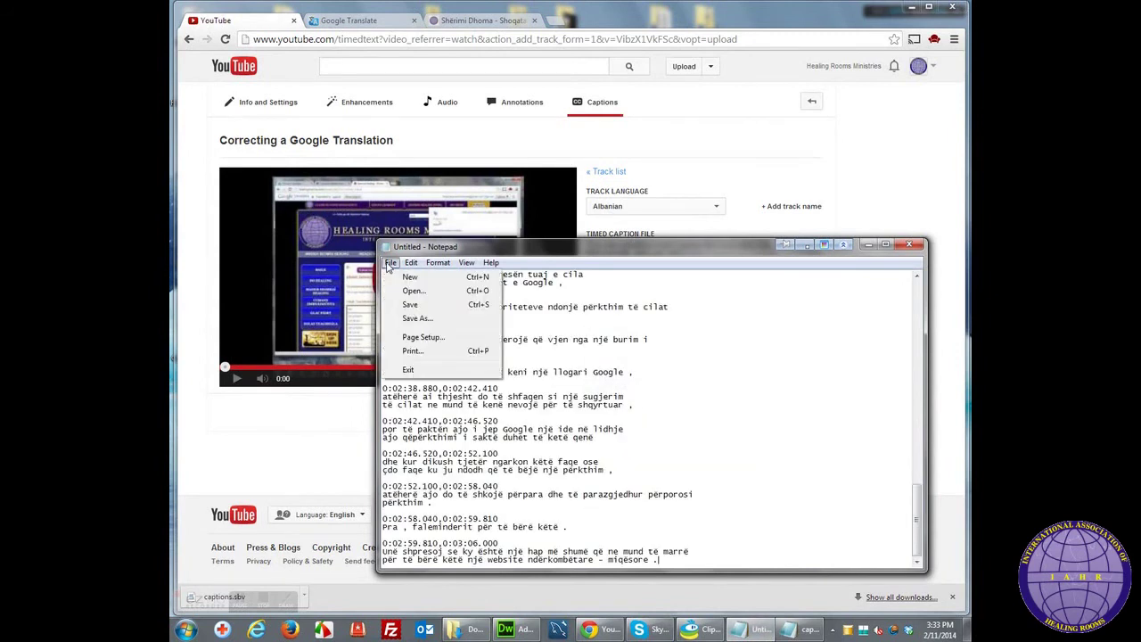
{"action": "left_click", "coordinate": [427, 318]}
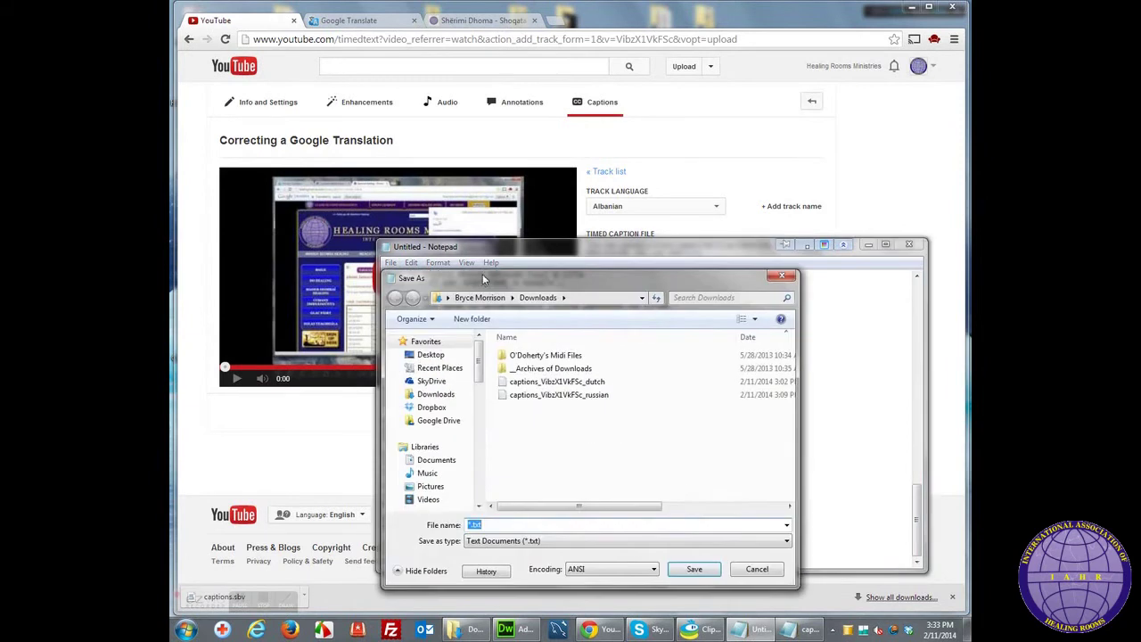
{"action": "left_click", "coordinate": [576, 524]}
{"action": "type", "text": "captions_albanian.sbv"}
{"action": "left_click", "coordinate": [694, 570]}
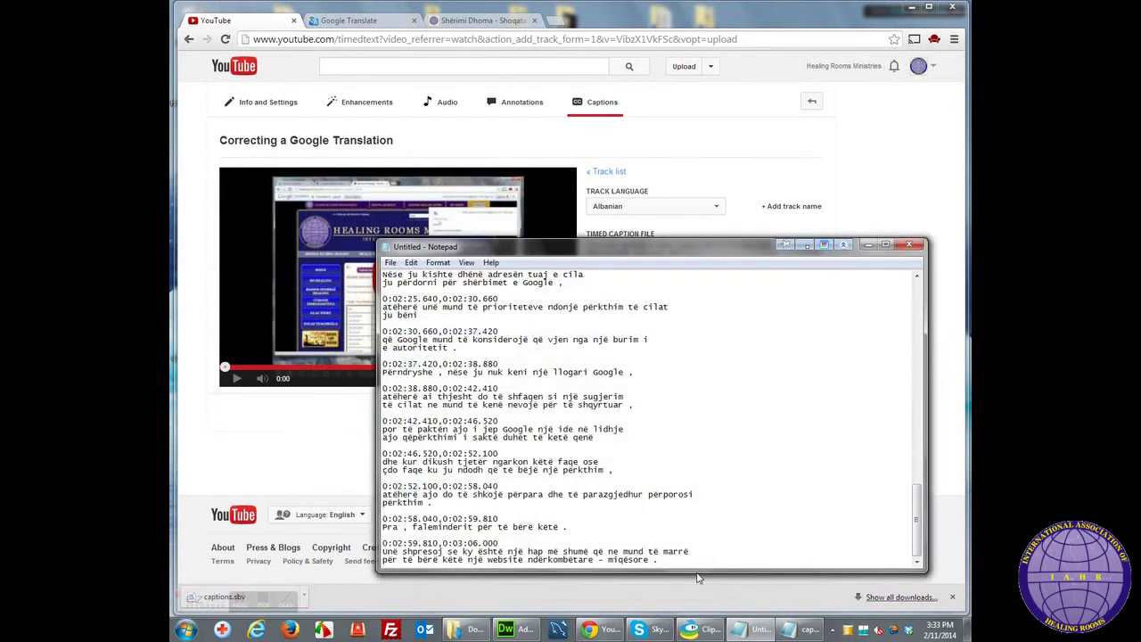
Step: Return to YouTube and upload the captions_albanian file from Downloads as the timed caption file
{"action": "left_click", "coordinate": [269, 425]}
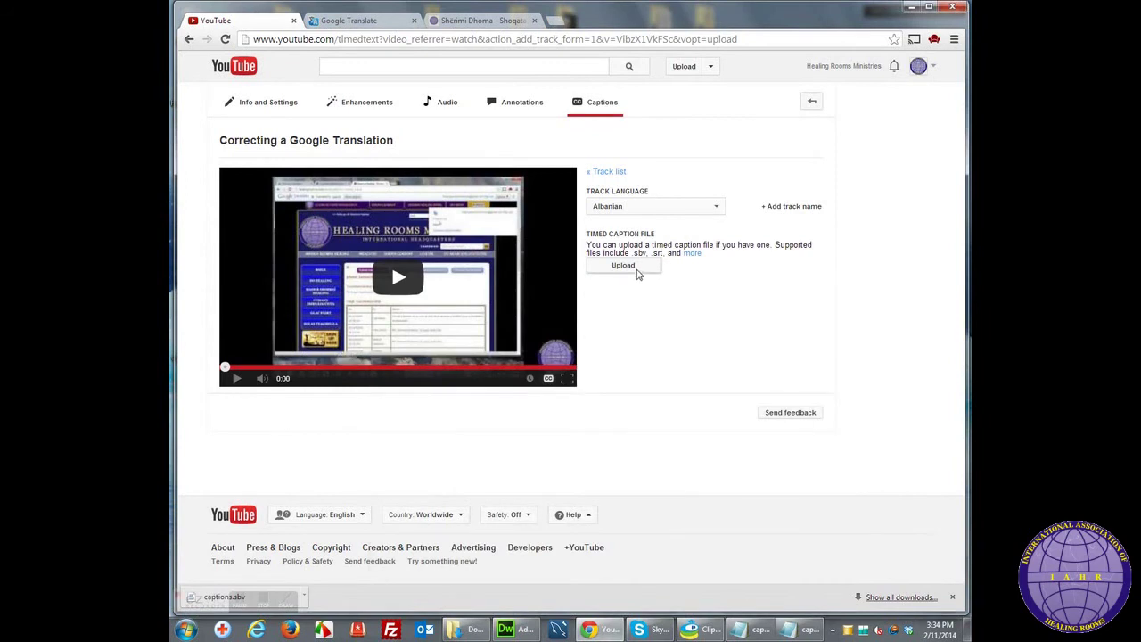
{"action": "left_click", "coordinate": [636, 274]}
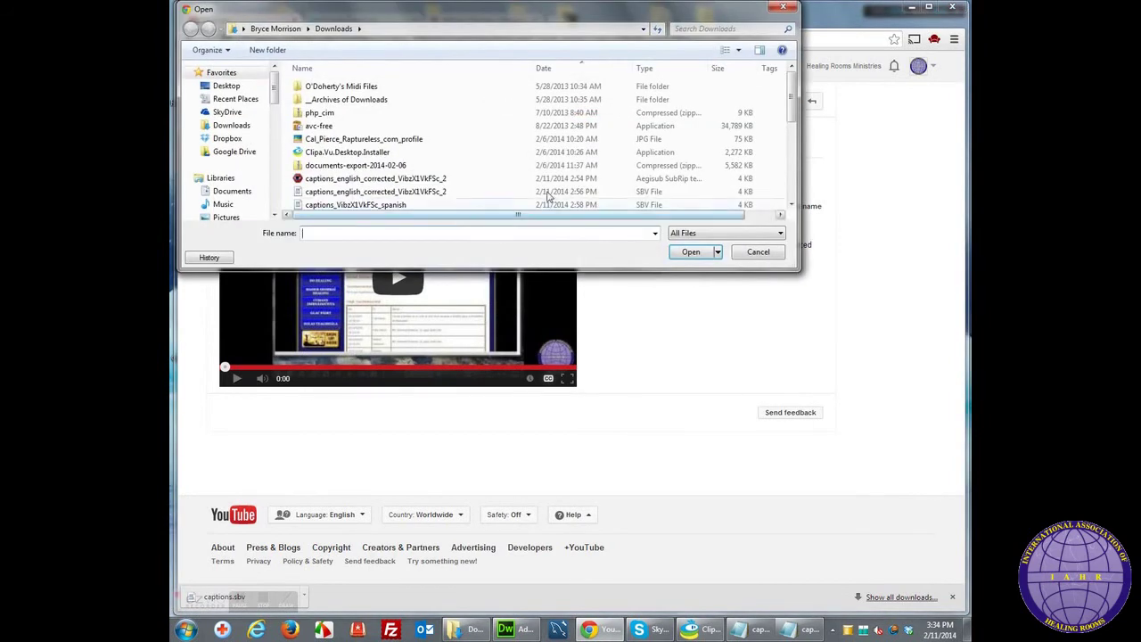
{"action": "left_click_drag", "start_coordinate": [795, 101], "coordinate": [796, 175]}
{"action": "left_click", "coordinate": [441, 205]}
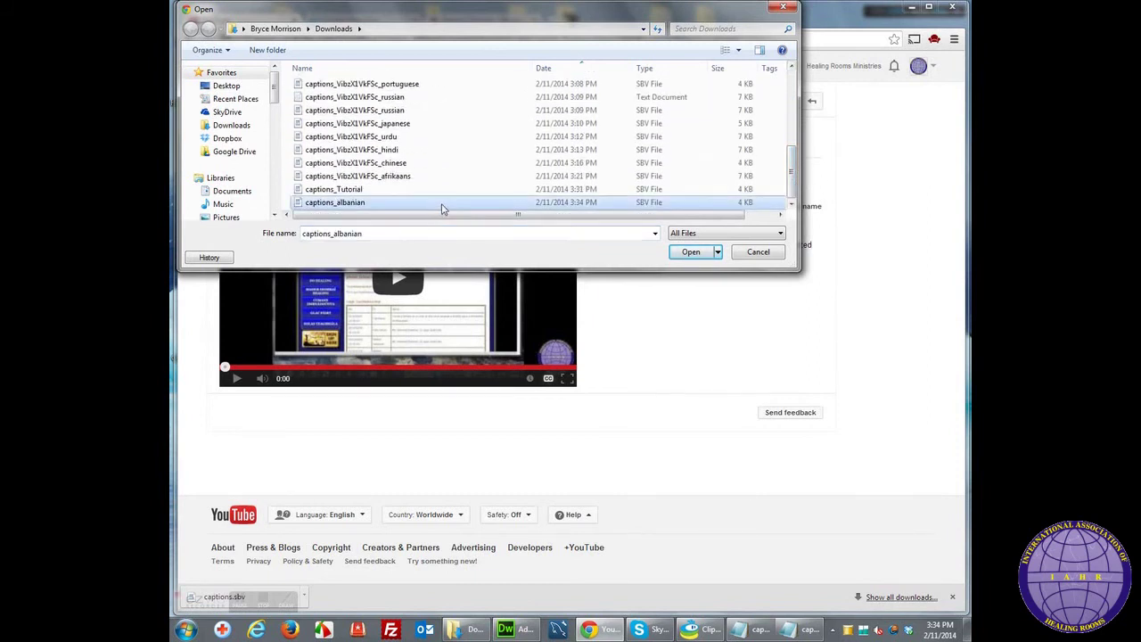
{"action": "left_click", "coordinate": [691, 253]}
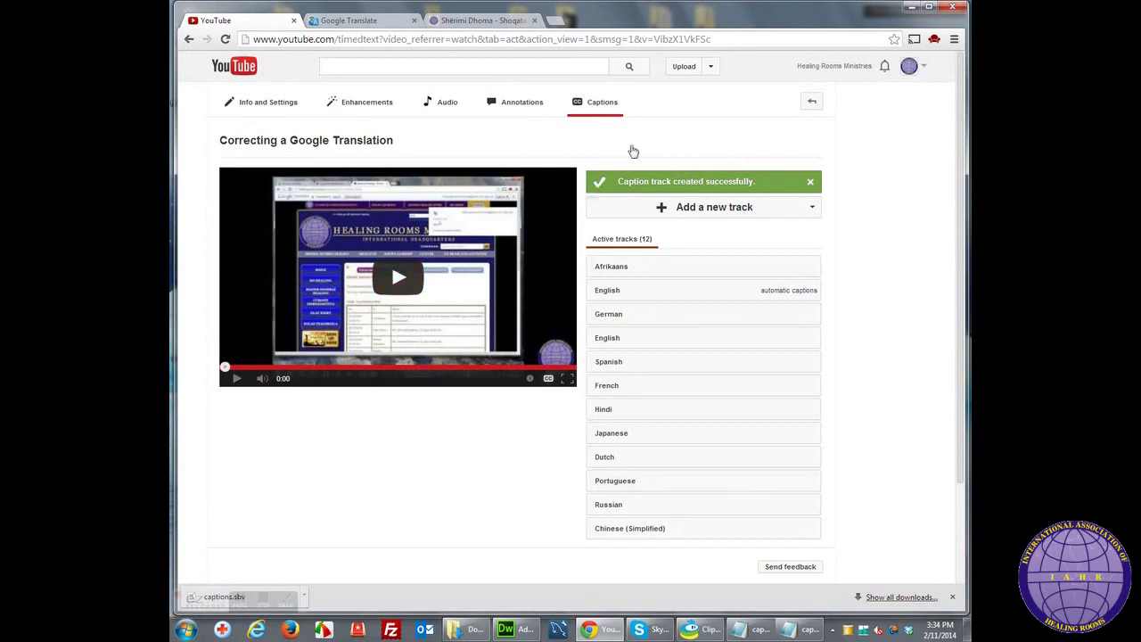
Step: Reload the video's caption track list to refresh the active tracks
{"action": "left_click", "coordinate": [326, 41]}
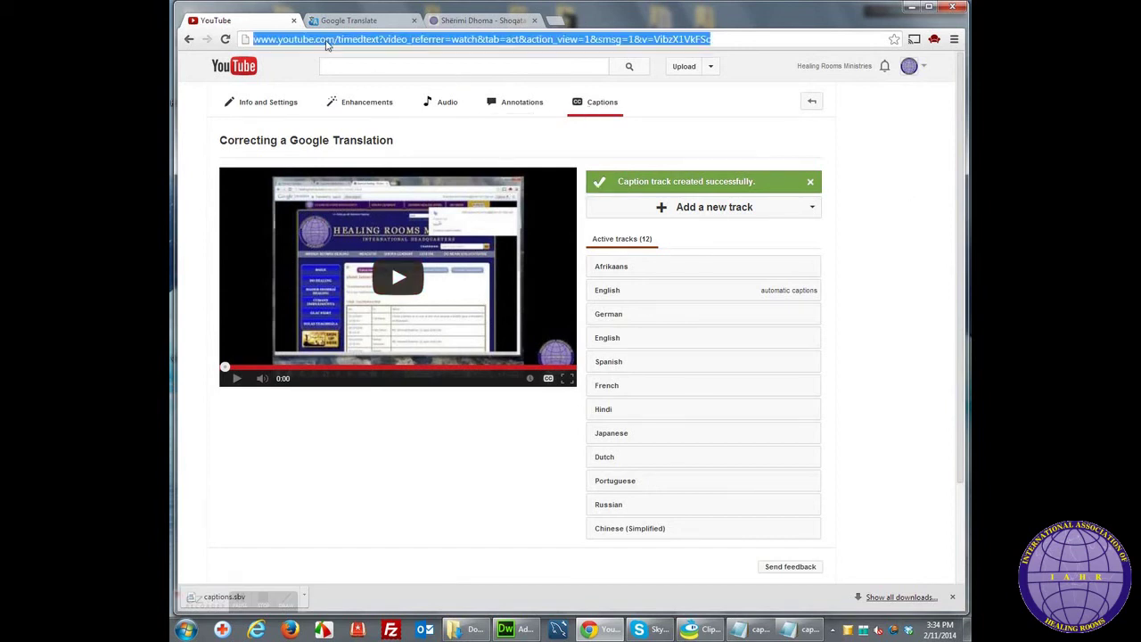
{"action": "key", "text": "Return"}
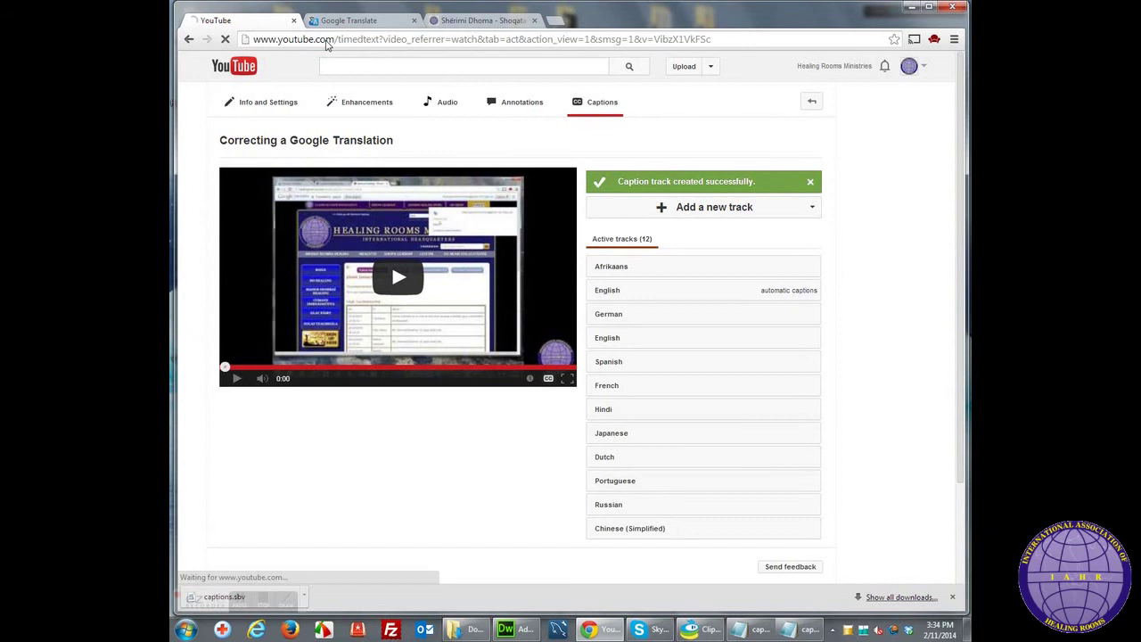
{"action": "left_click", "coordinate": [735, 39]}
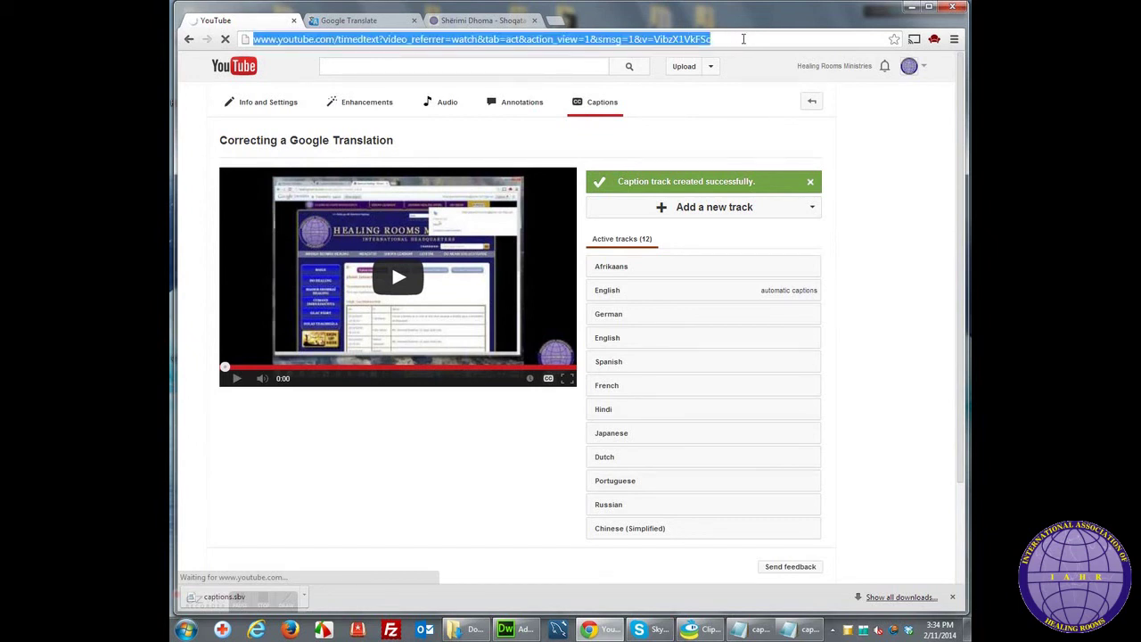
{"action": "key", "text": "Return"}
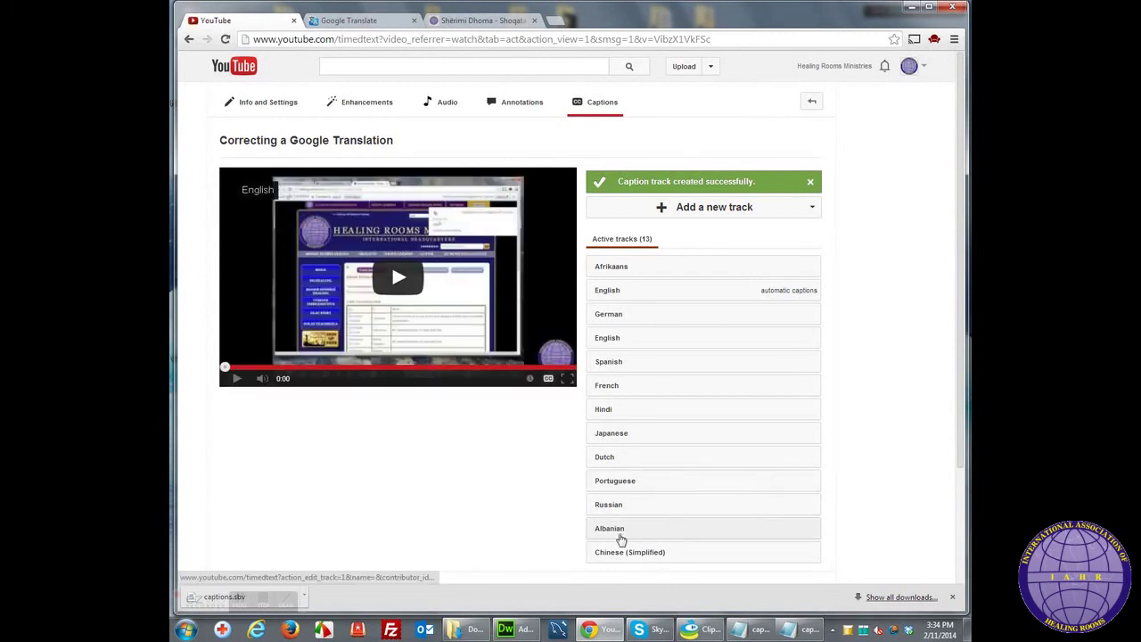
Step: Open the Albanian caption track and look through its captions from first to last
{"action": "left_click", "coordinate": [621, 539]}
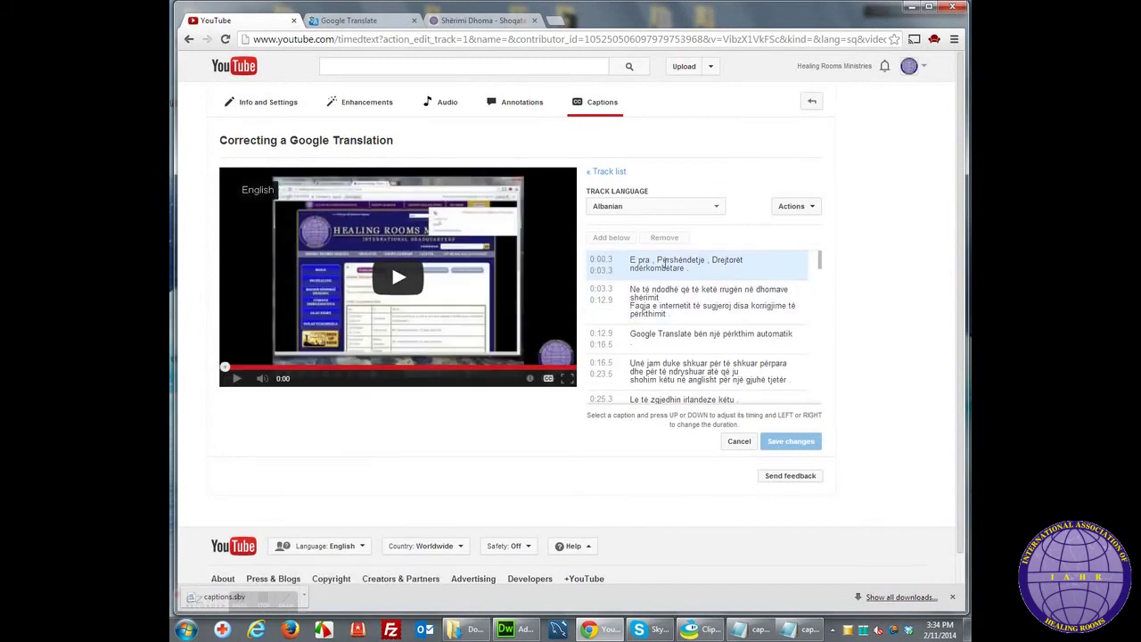
{"action": "left_click_drag", "start_coordinate": [821, 259], "coordinate": [821, 399]}
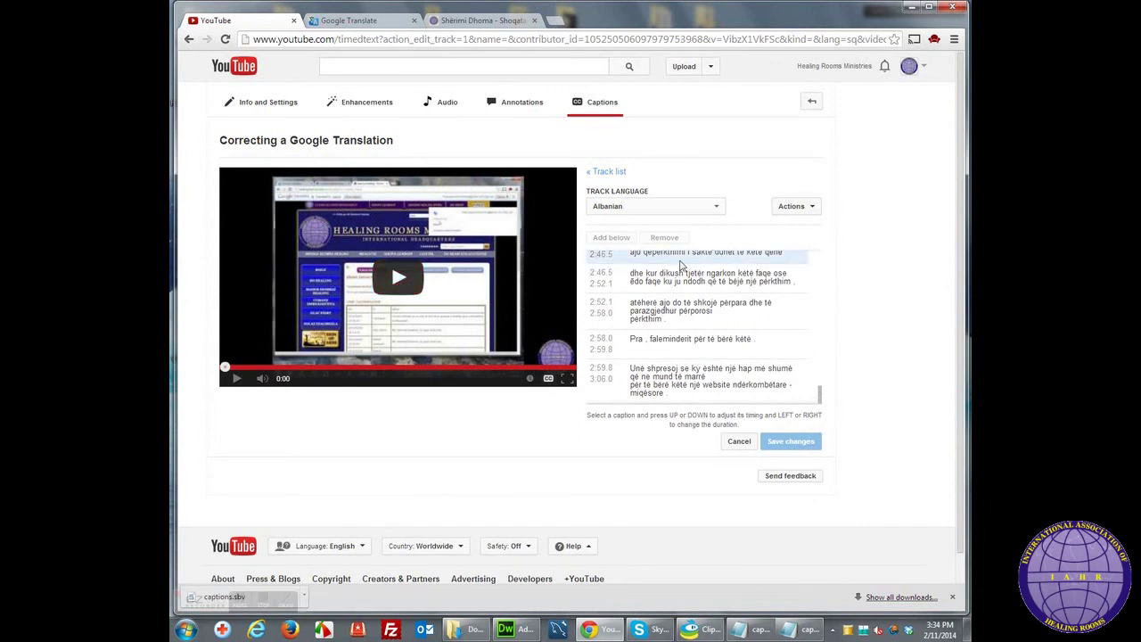
{"action": "left_click_drag", "start_coordinate": [820, 387], "coordinate": [805, 236]}
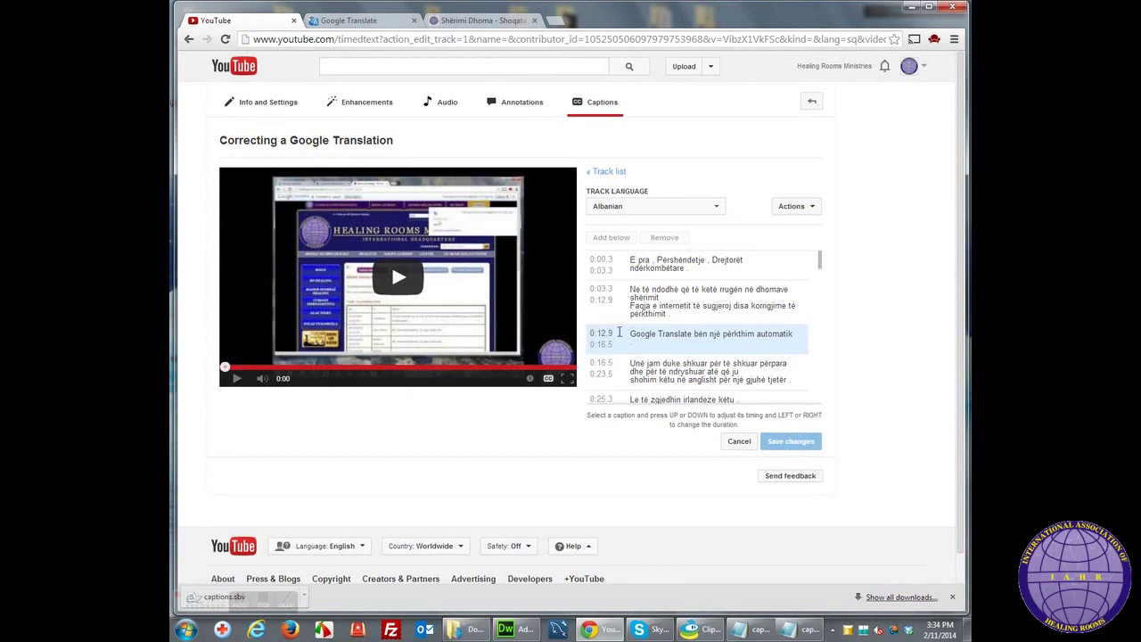
Step: Preview the video at the caption starting at 0:12.9 and open that caption's text for editing
{"action": "double_click", "coordinate": [618, 332]}
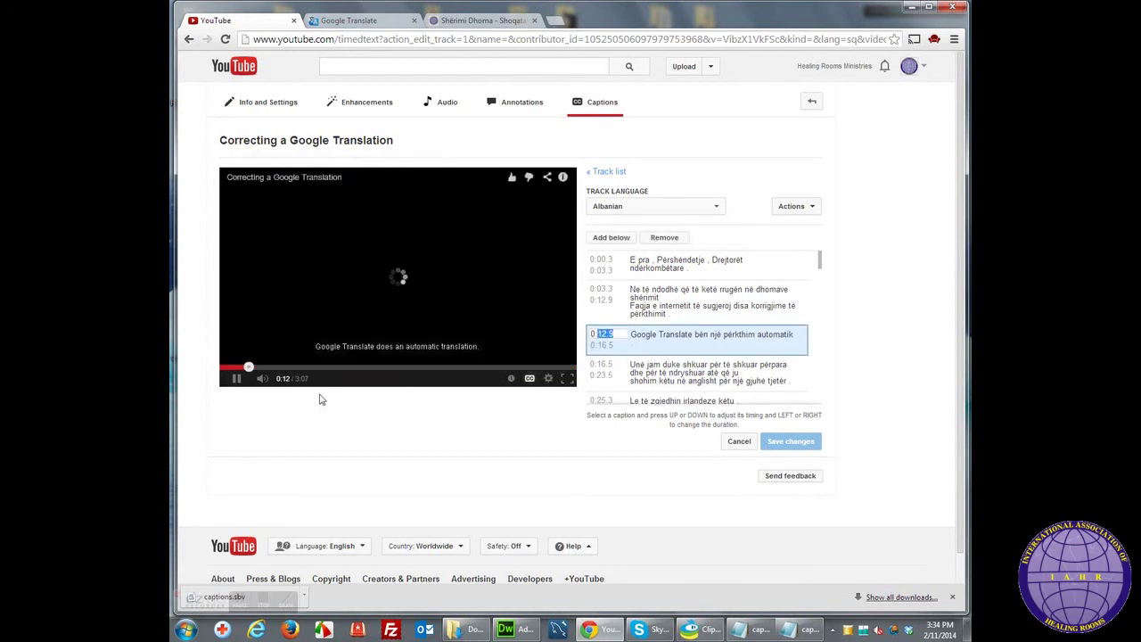
{"action": "left_click", "coordinate": [237, 379]}
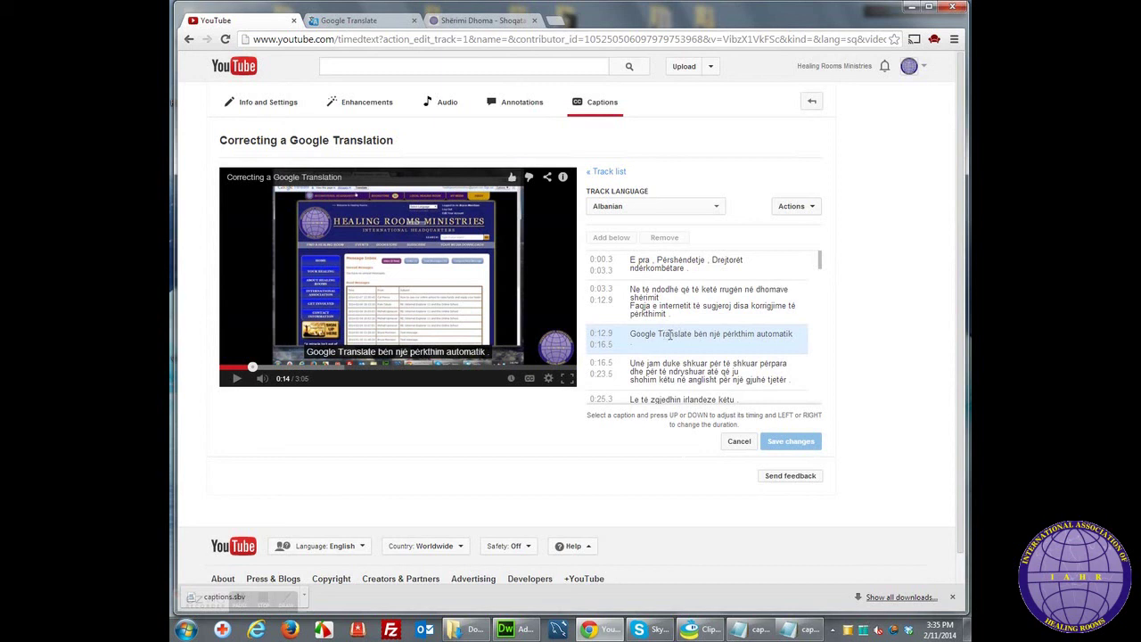
{"action": "left_click", "coordinate": [669, 334]}
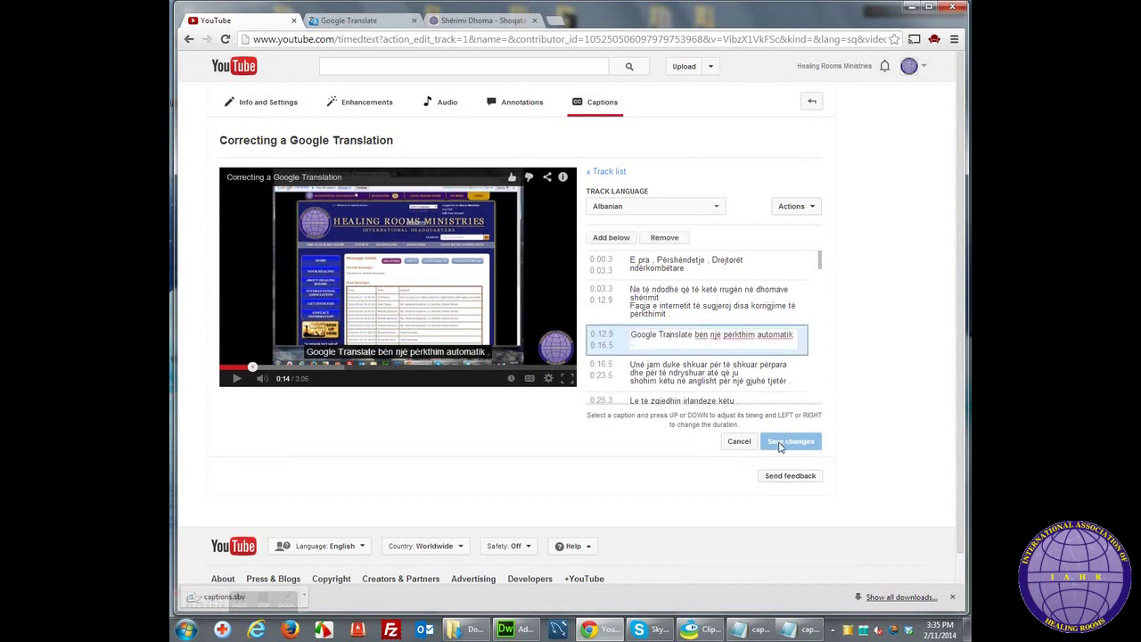